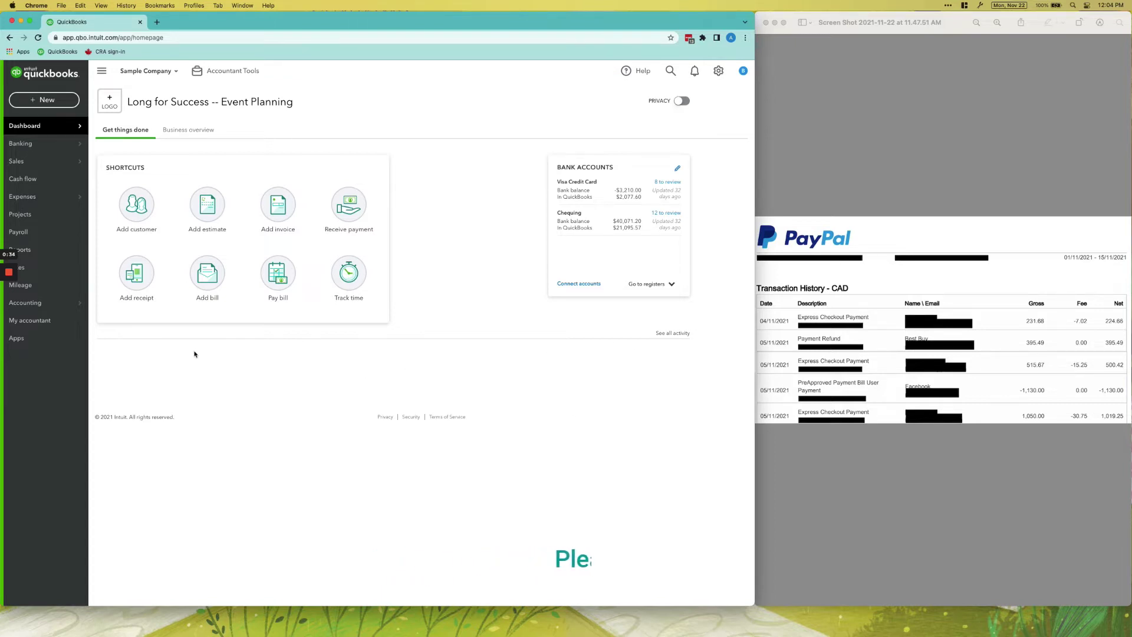
- Create a new Bank account named PayPal with the Chequing detail type in the chart of accounts
{"action": "mouse_move", "coordinate": [59, 303]}
{"action": "left_click", "coordinate": [126, 303]}
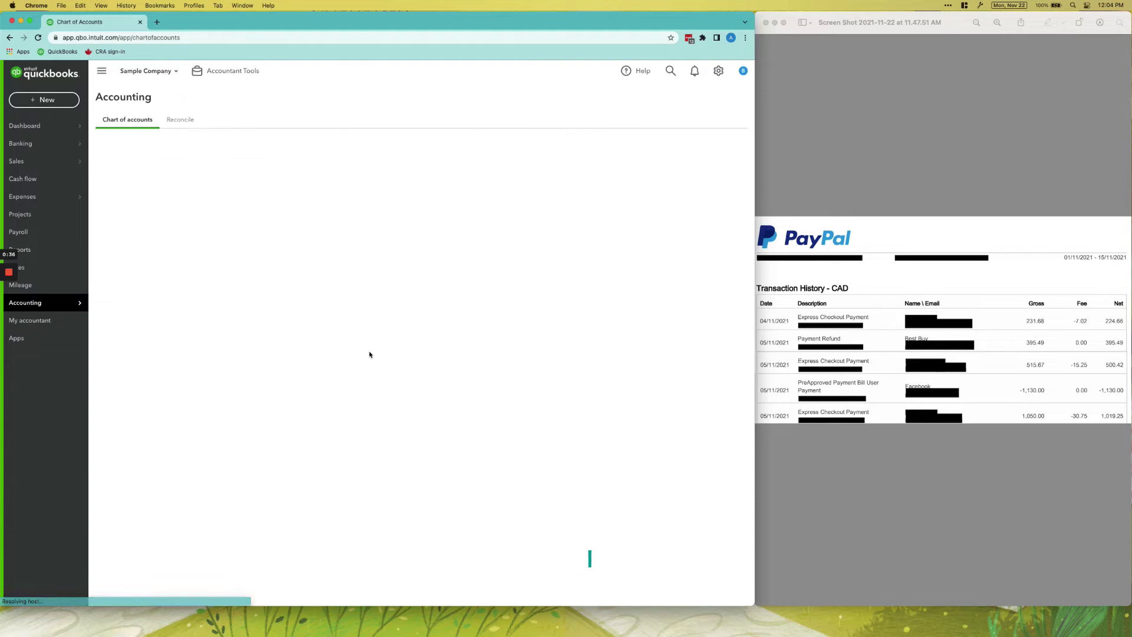
{"action": "left_click", "coordinate": [466, 277]}
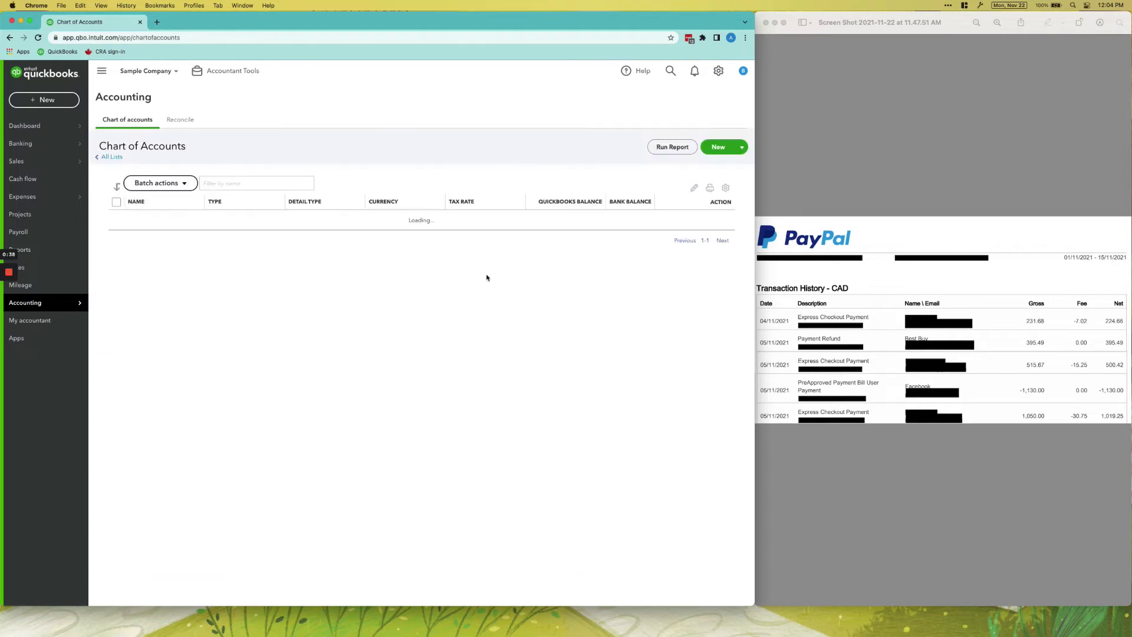
{"action": "left_click", "coordinate": [725, 147]}
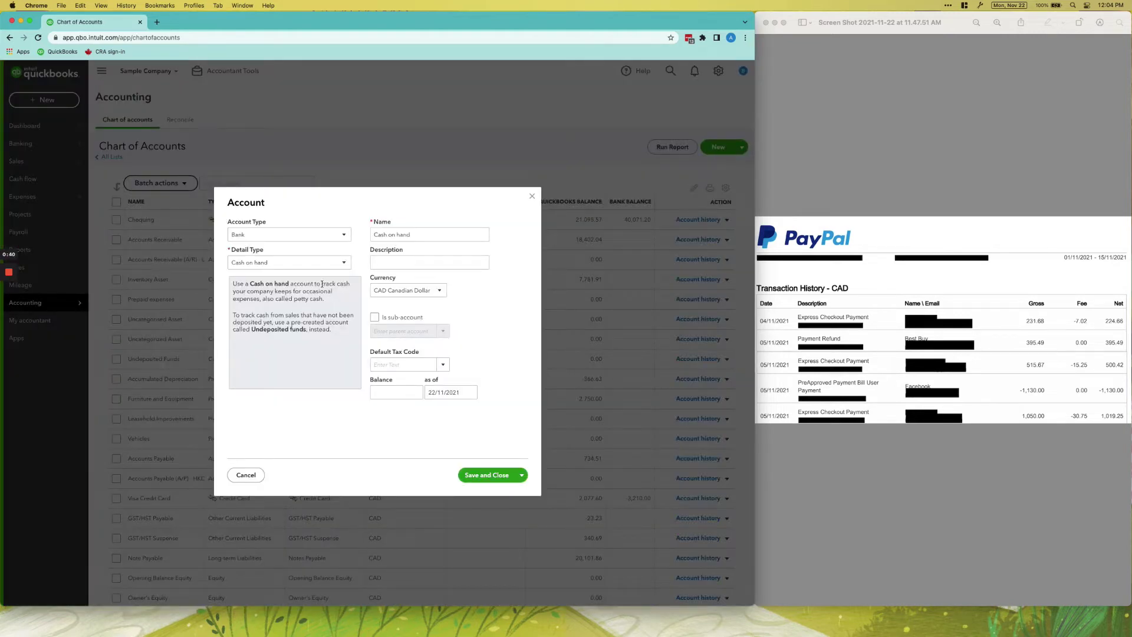
{"action": "left_click", "coordinate": [272, 263]}
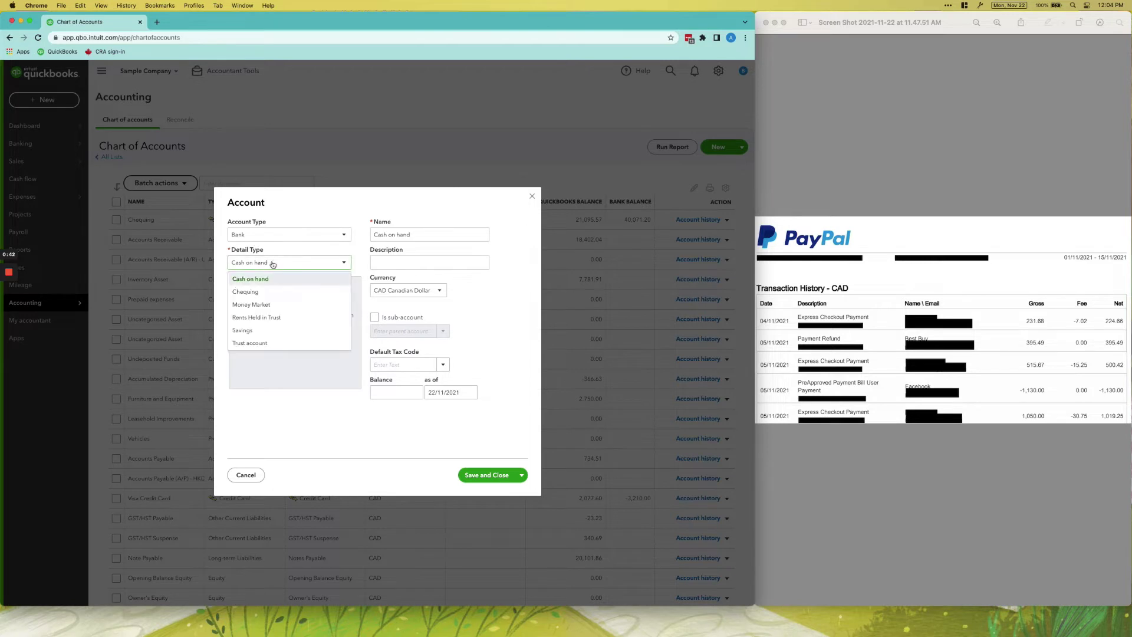
{"action": "left_click", "coordinate": [282, 291]}
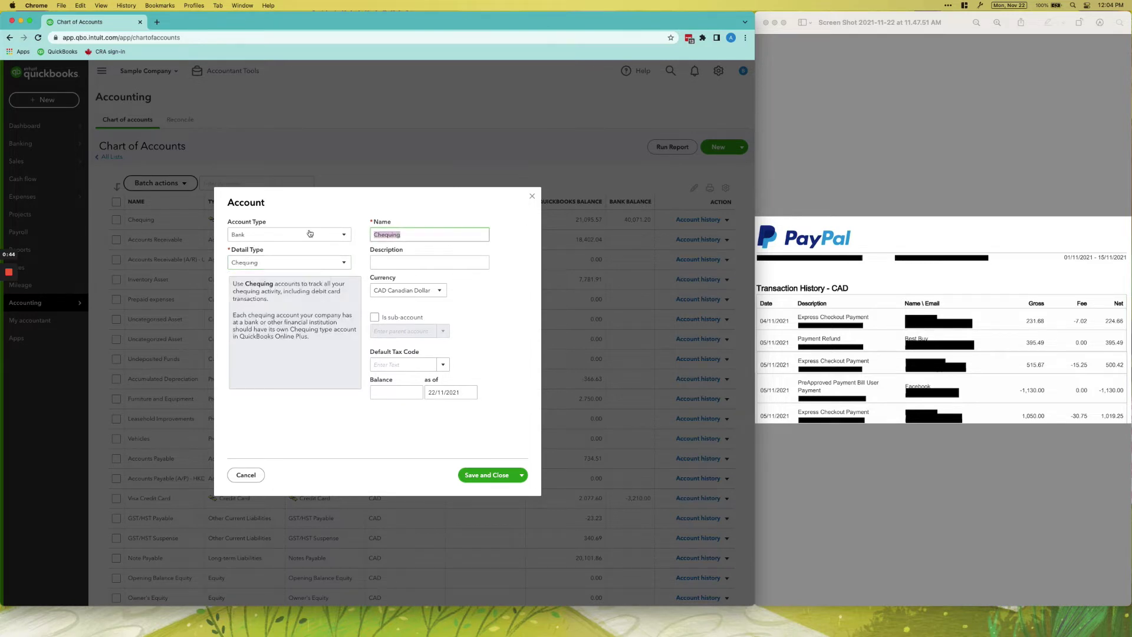
{"action": "type", "text": "PayPal"}
{"action": "left_click", "coordinate": [487, 475]}
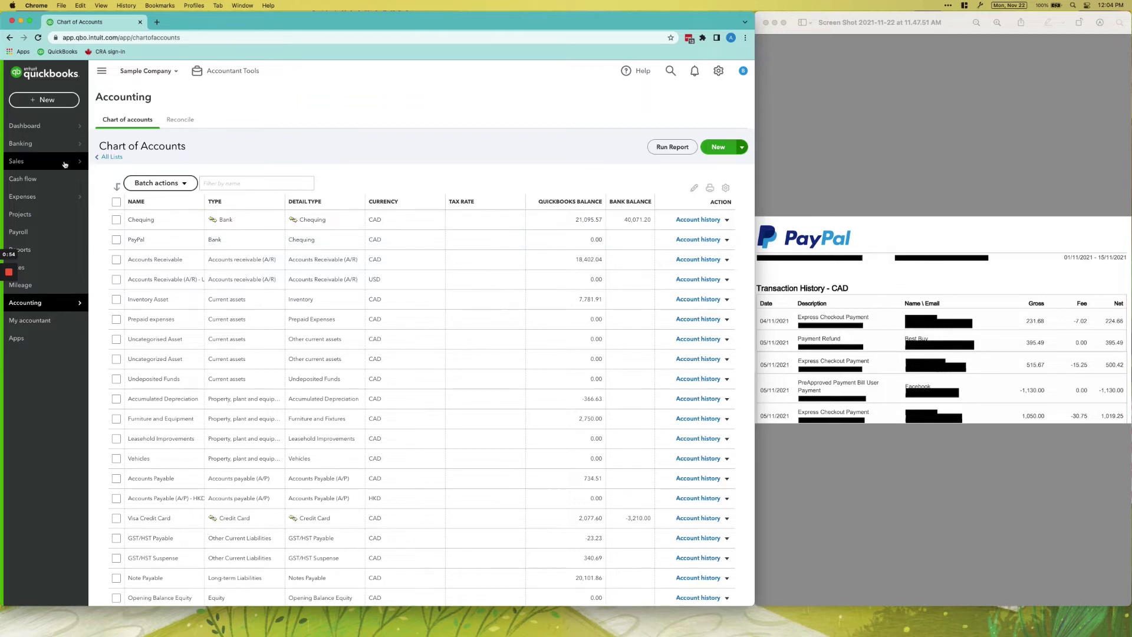
- Start a new service item in Products and Services named Bank Fees
{"action": "mouse_move", "coordinate": [53, 161]}
{"action": "left_click", "coordinate": [147, 227]}
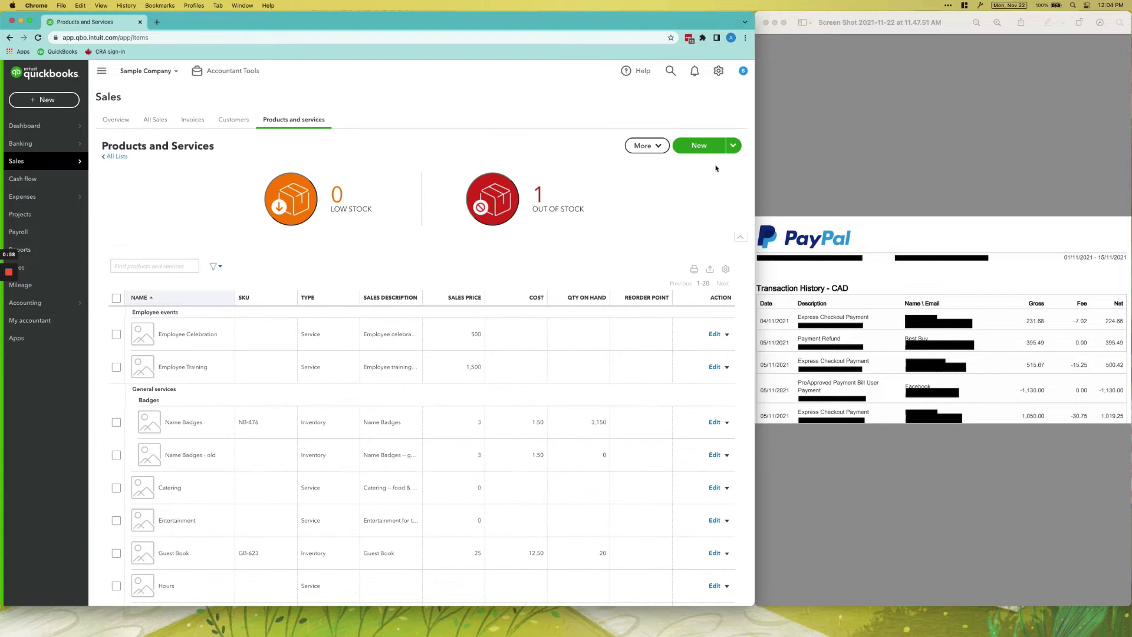
{"action": "left_click", "coordinate": [705, 146]}
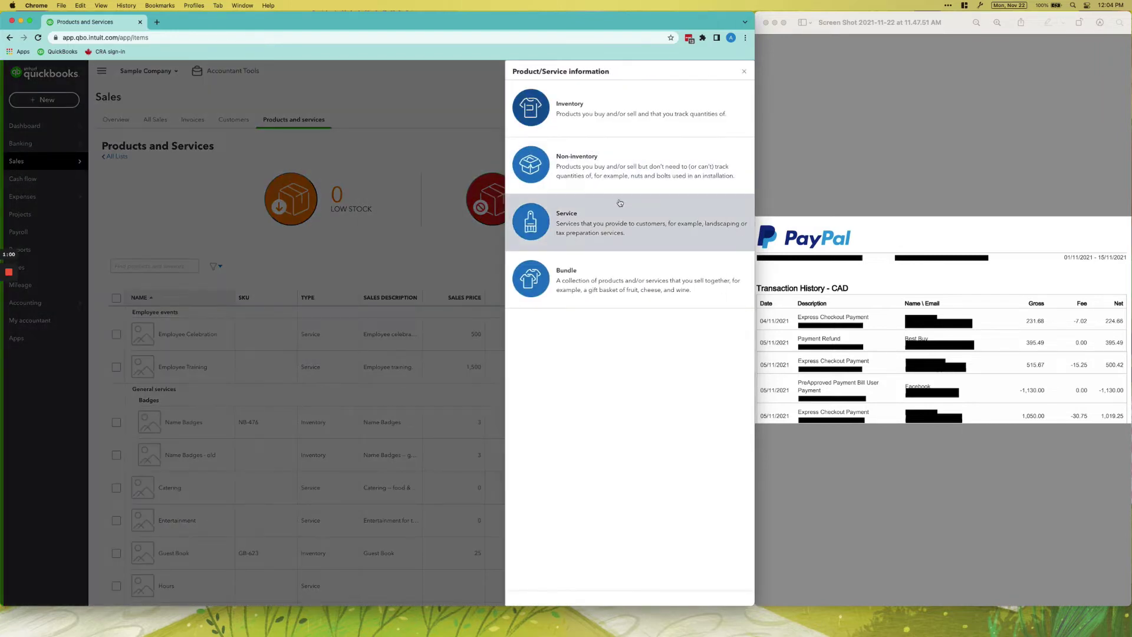
{"action": "left_click", "coordinate": [614, 226]}
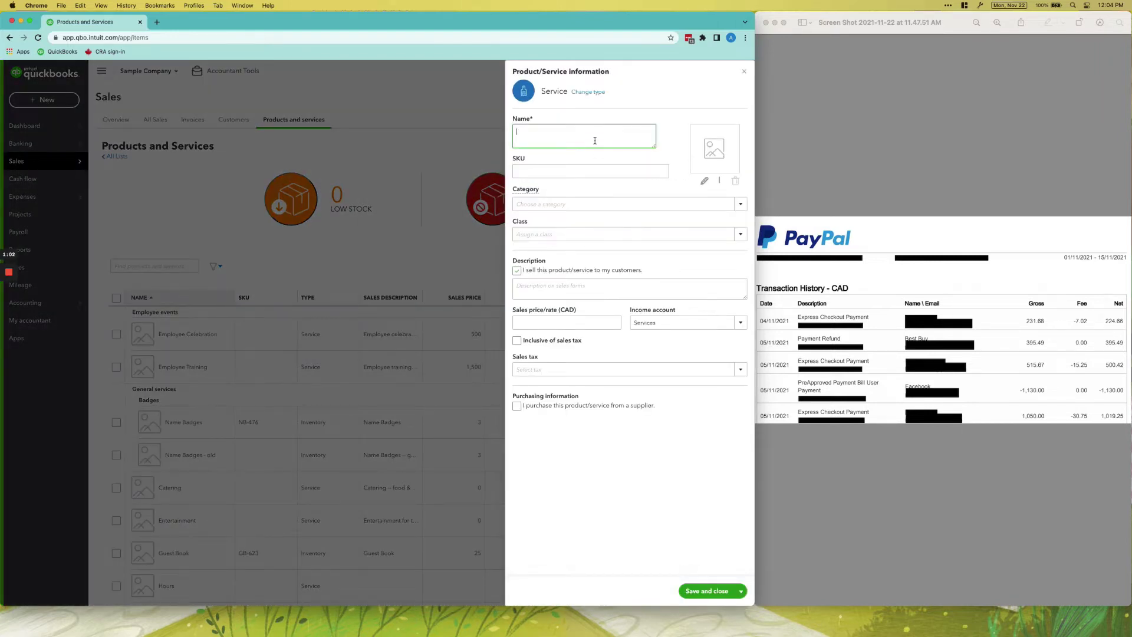
{"action": "type", "text": "Bank Fees"}
{"action": "left_click", "coordinate": [629, 177]}
- Post Bank Fees to Bank charges, make it inclusive of tax and Zero-rated, and save
{"action": "left_click", "coordinate": [682, 319]}
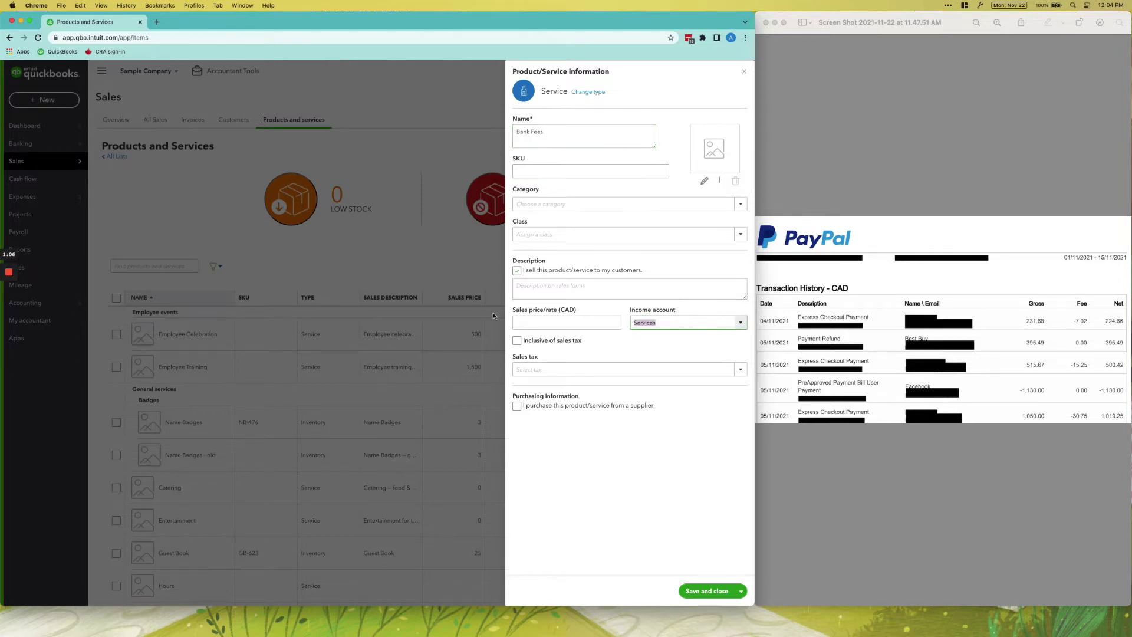
{"action": "type", "text": "bank"}
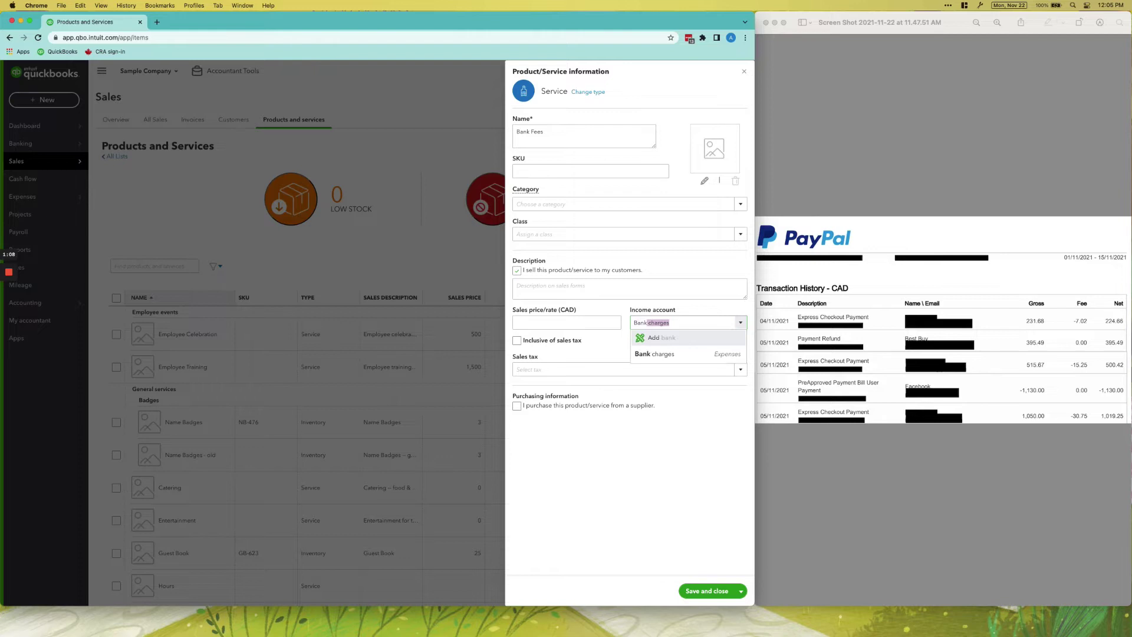
{"action": "left_click", "coordinate": [720, 357]}
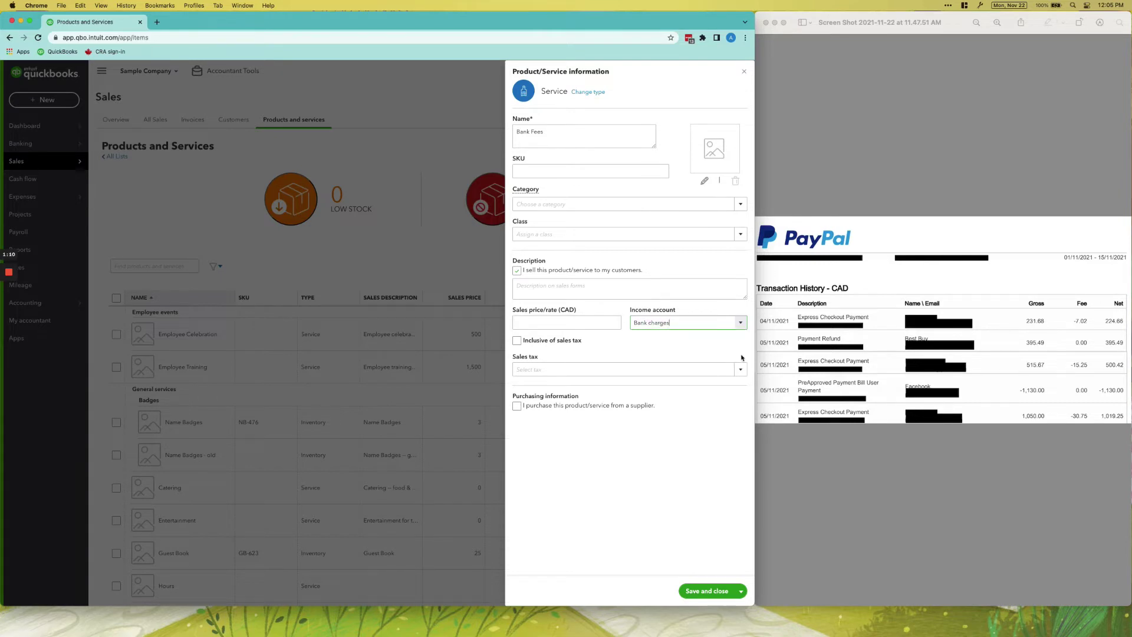
{"action": "left_click", "coordinate": [517, 341]}
{"action": "left_click", "coordinate": [736, 370]}
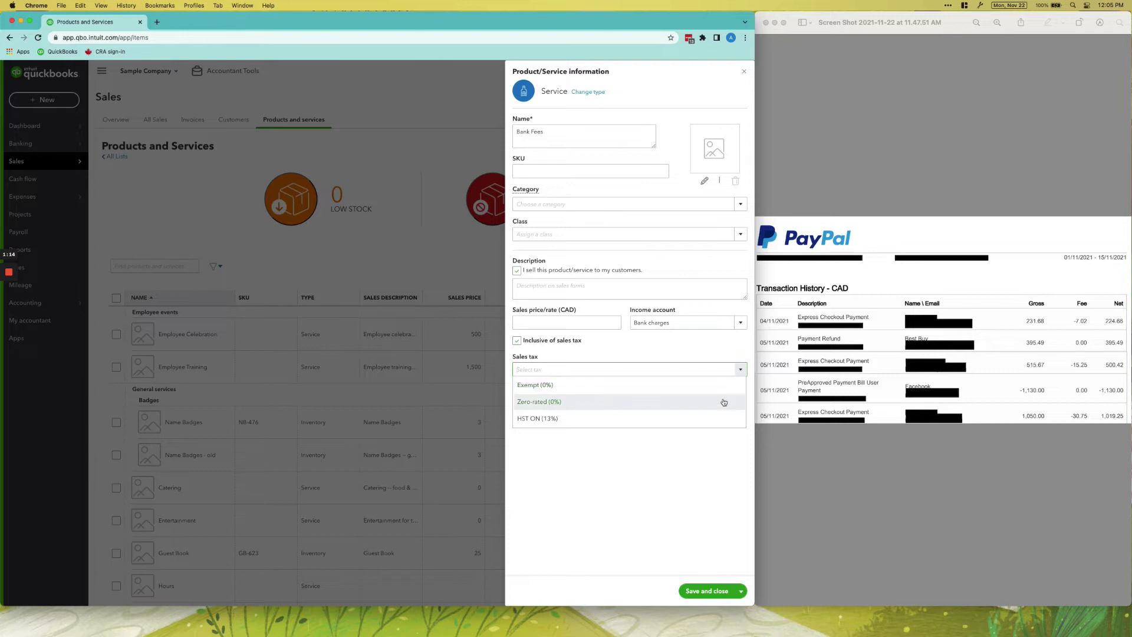
{"action": "left_click", "coordinate": [724, 402]}
{"action": "left_click", "coordinate": [707, 591]}
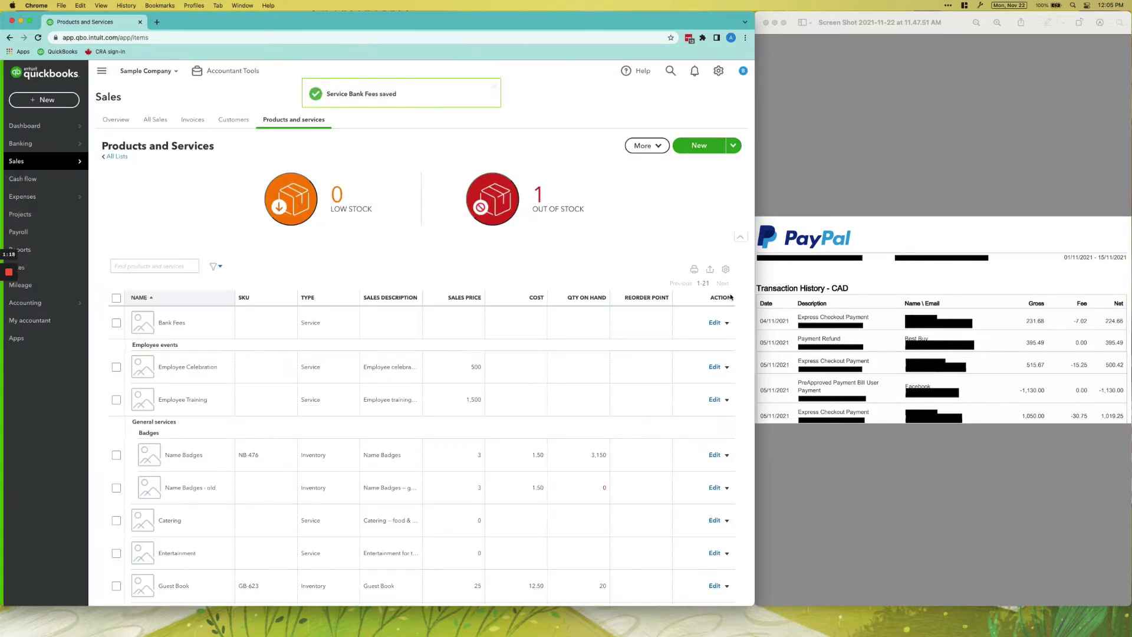
{"action": "left_click", "coordinate": [1044, 317]}
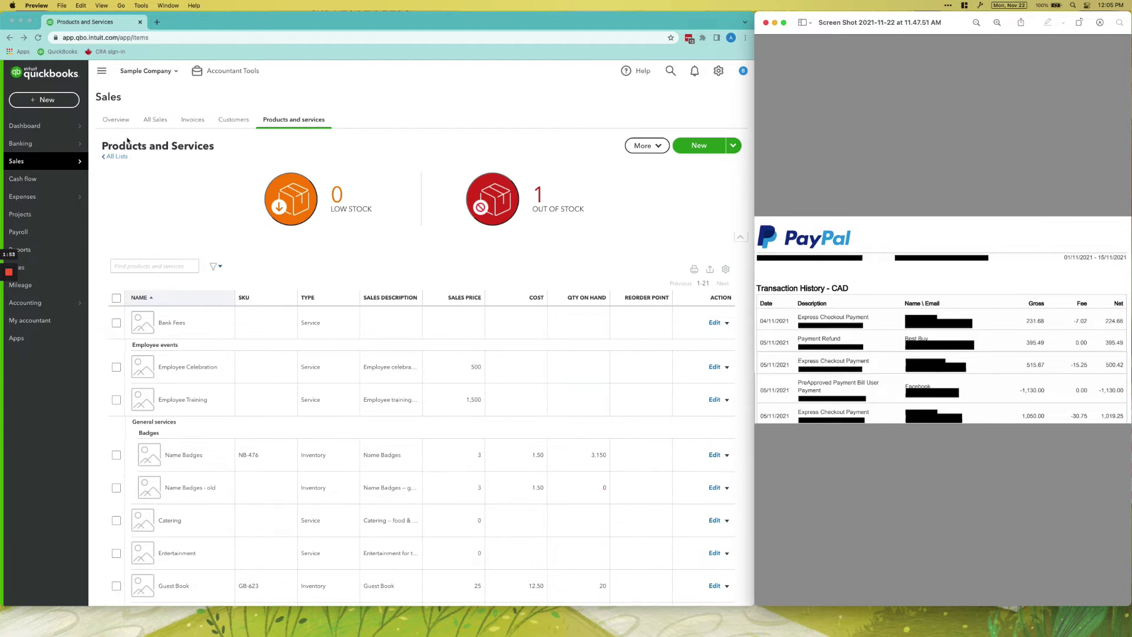
- Start a new sales receipt for the chosen customer dated 04/11/2021
{"action": "left_click", "coordinate": [42, 101]}
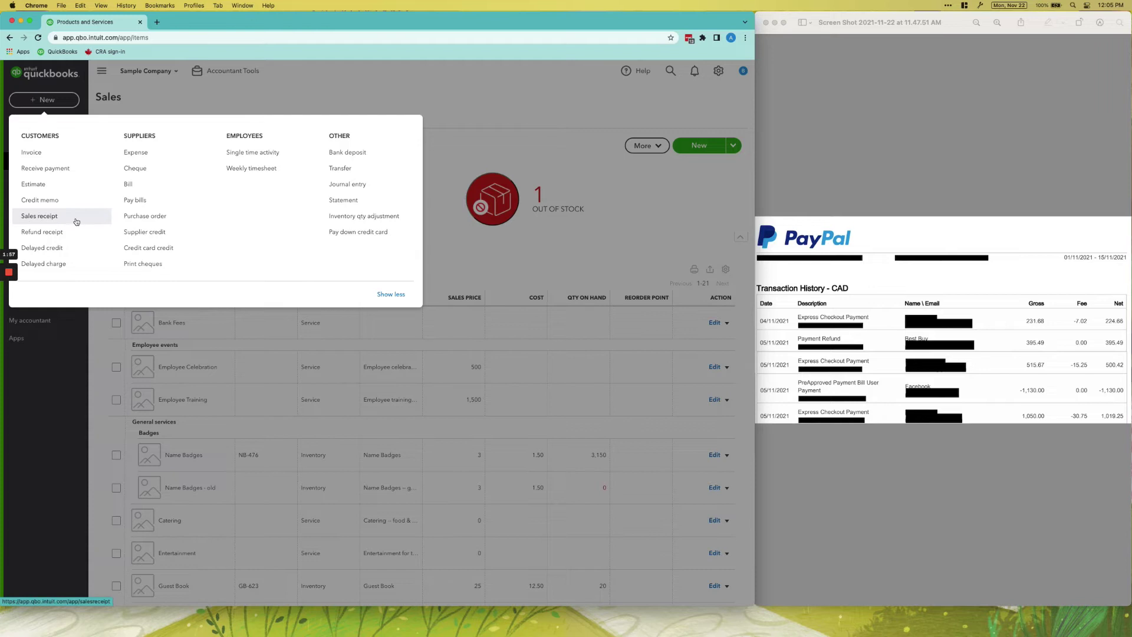
{"action": "left_click", "coordinate": [51, 221]}
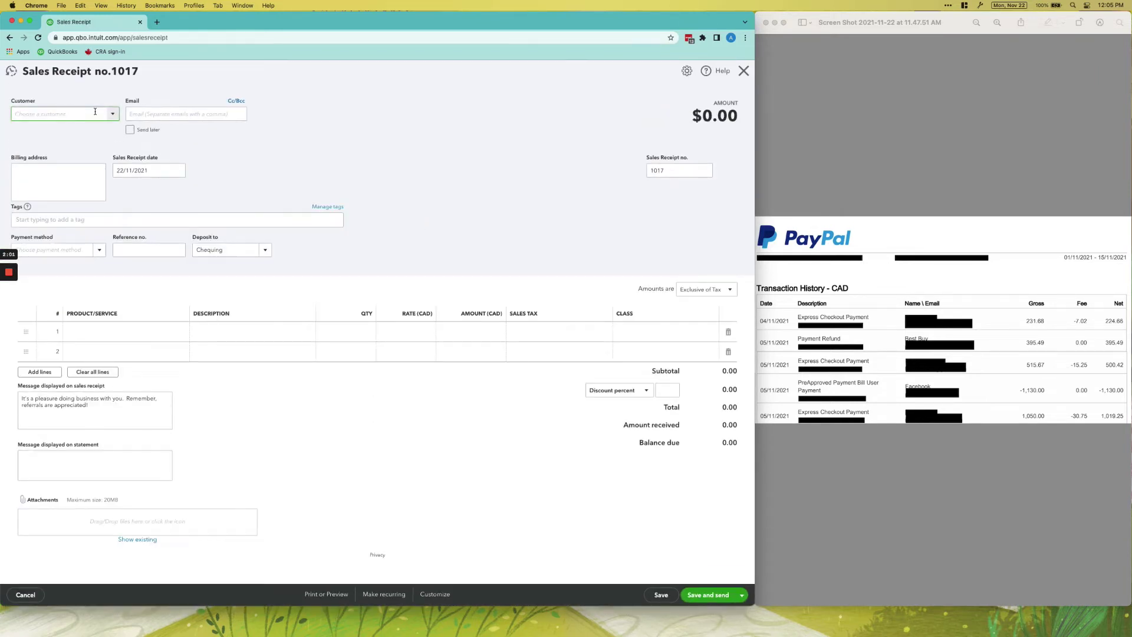
{"action": "left_click", "coordinate": [112, 114]}
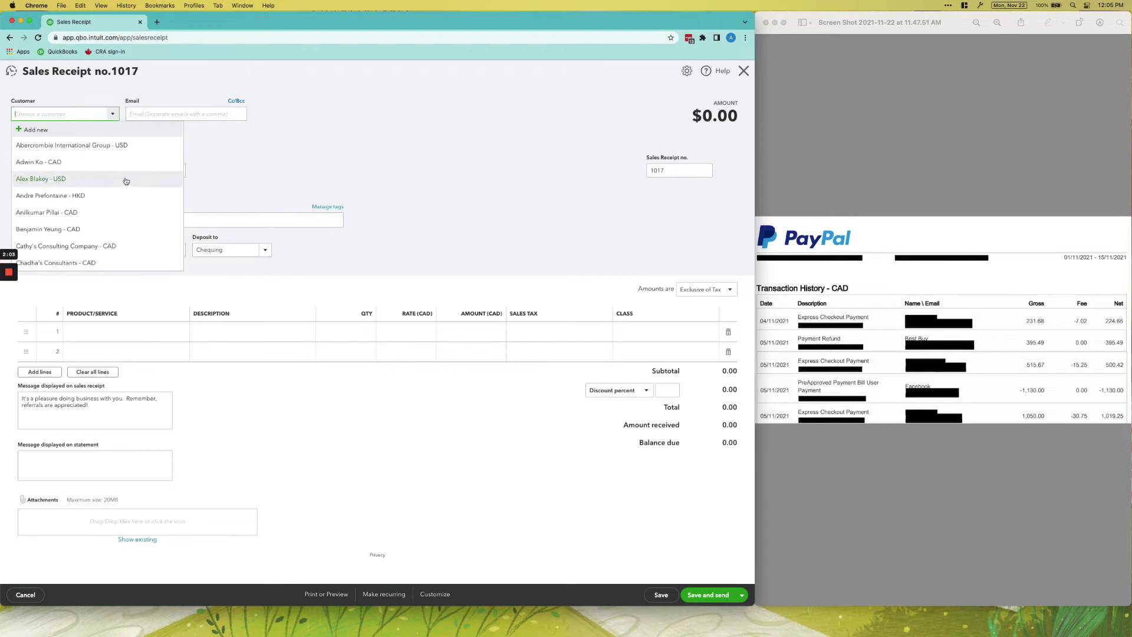
{"action": "left_click", "coordinate": [140, 163]}
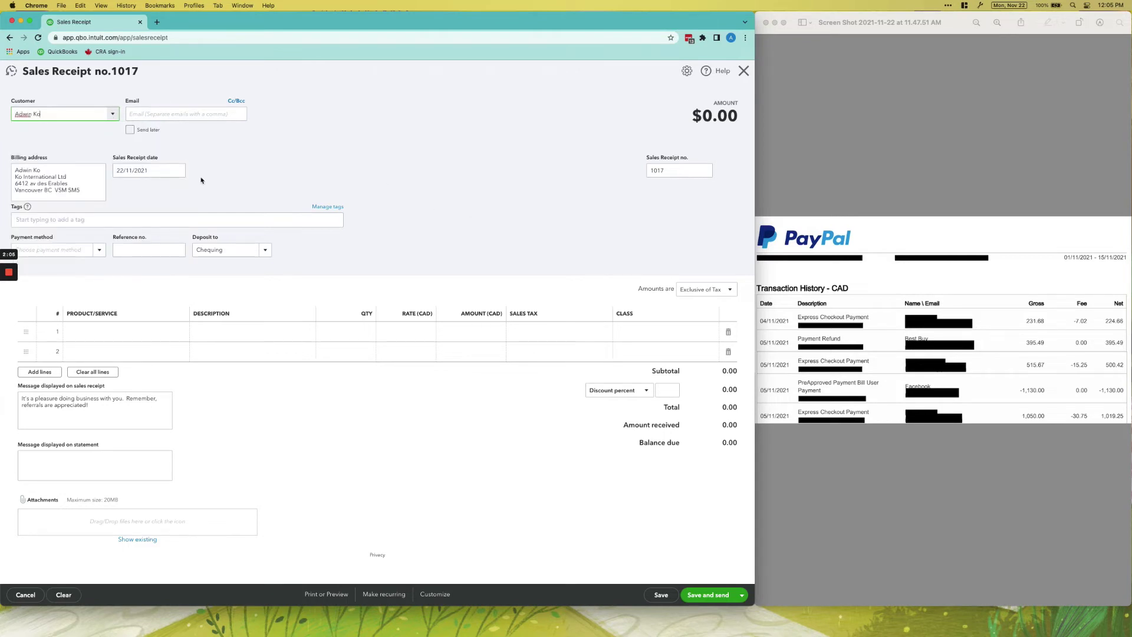
{"action": "left_click", "coordinate": [175, 172]}
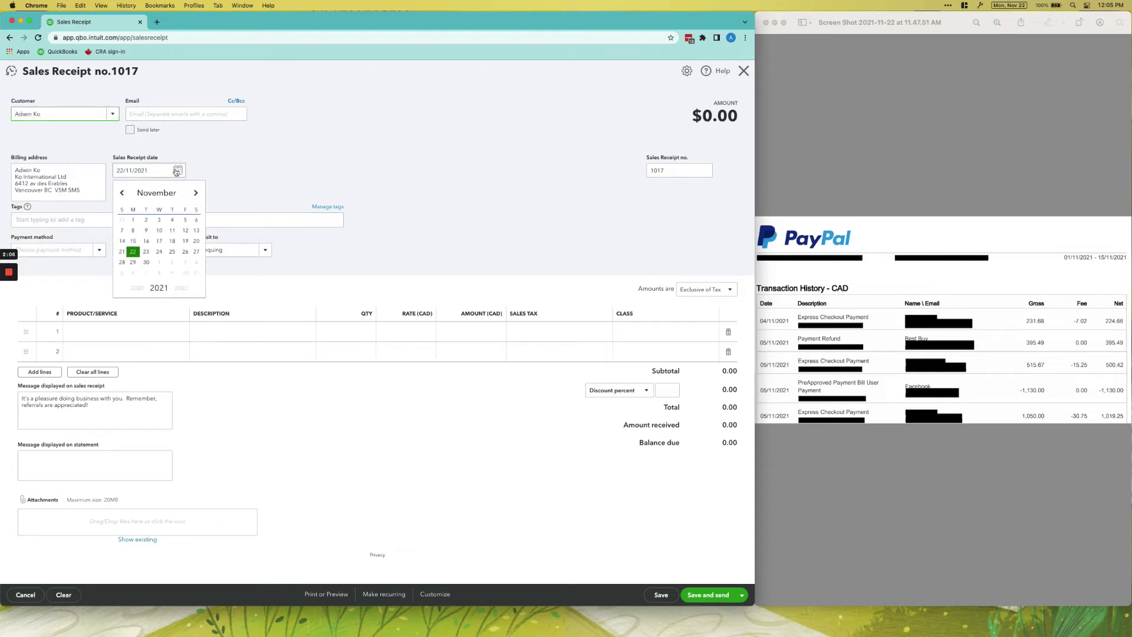
{"action": "left_click", "coordinate": [173, 221]}
- Put Catering on the first line and set amounts to Inclusive of Tax
{"action": "left_click", "coordinate": [820, 338]}
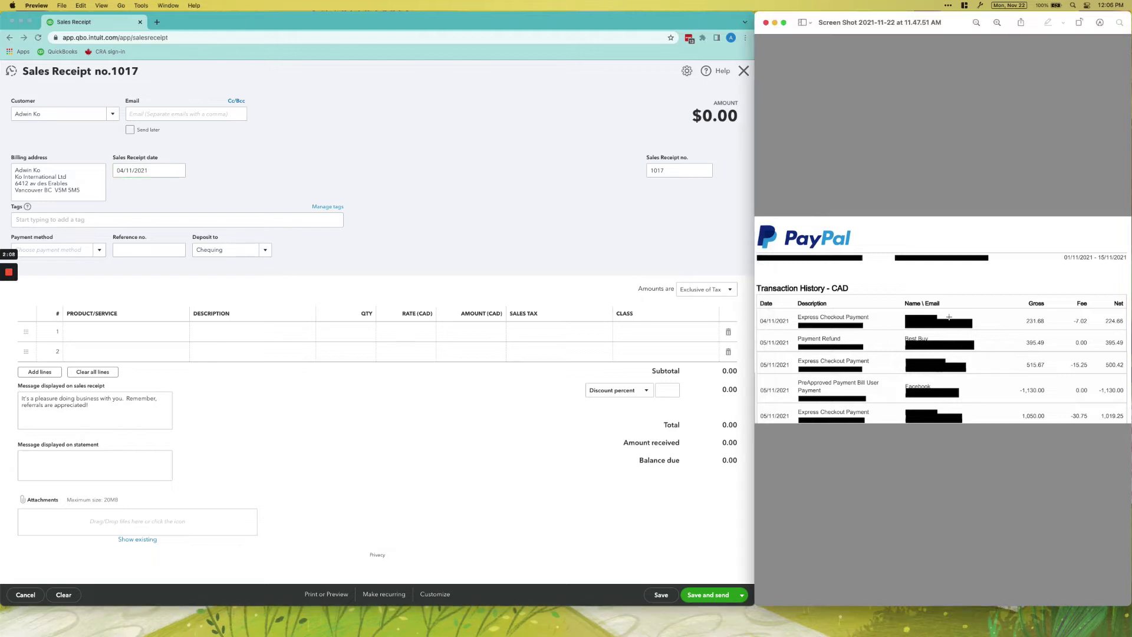
{"action": "left_click", "coordinate": [99, 332]}
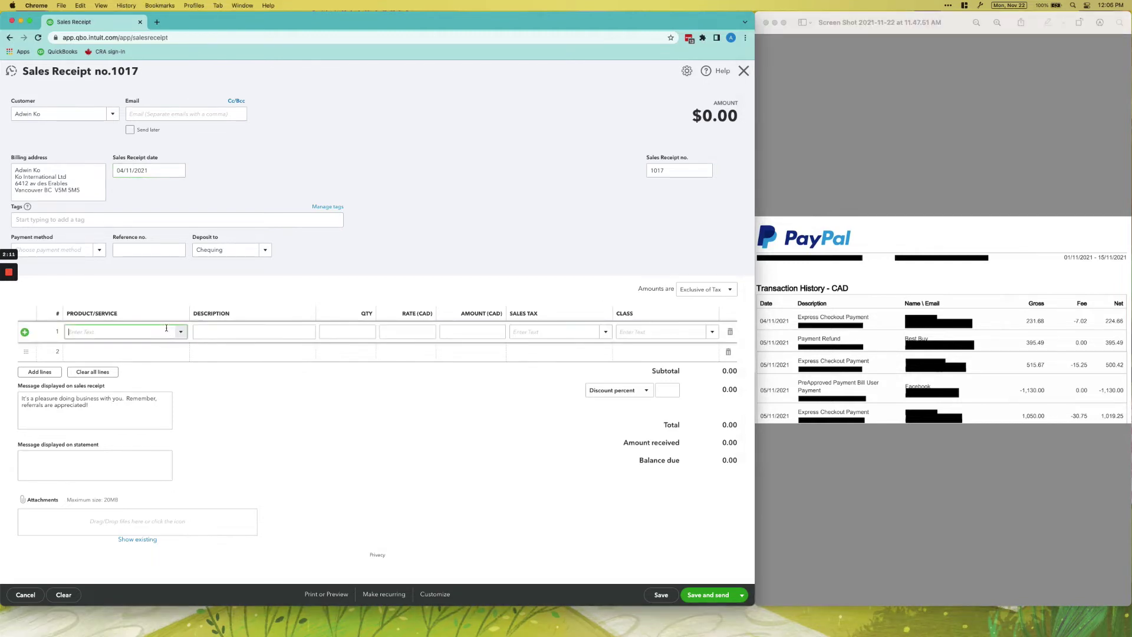
{"action": "left_click", "coordinate": [179, 332]}
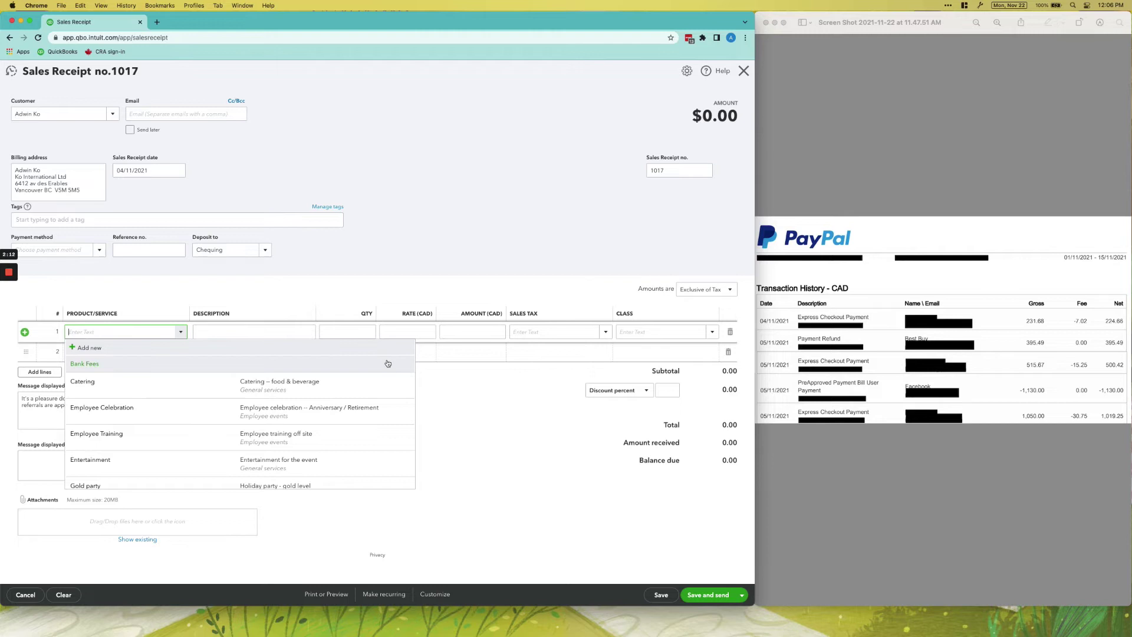
{"action": "left_click", "coordinate": [259, 383]}
{"action": "left_click", "coordinate": [503, 332]}
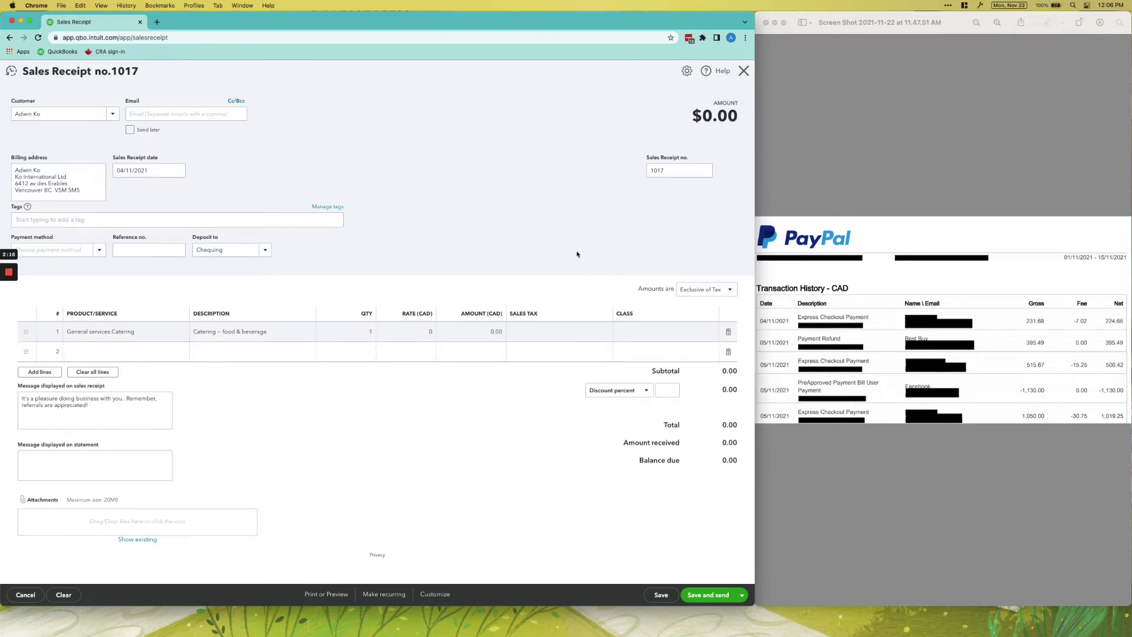
{"action": "left_click", "coordinate": [696, 290]}
{"action": "left_click", "coordinate": [707, 319]}
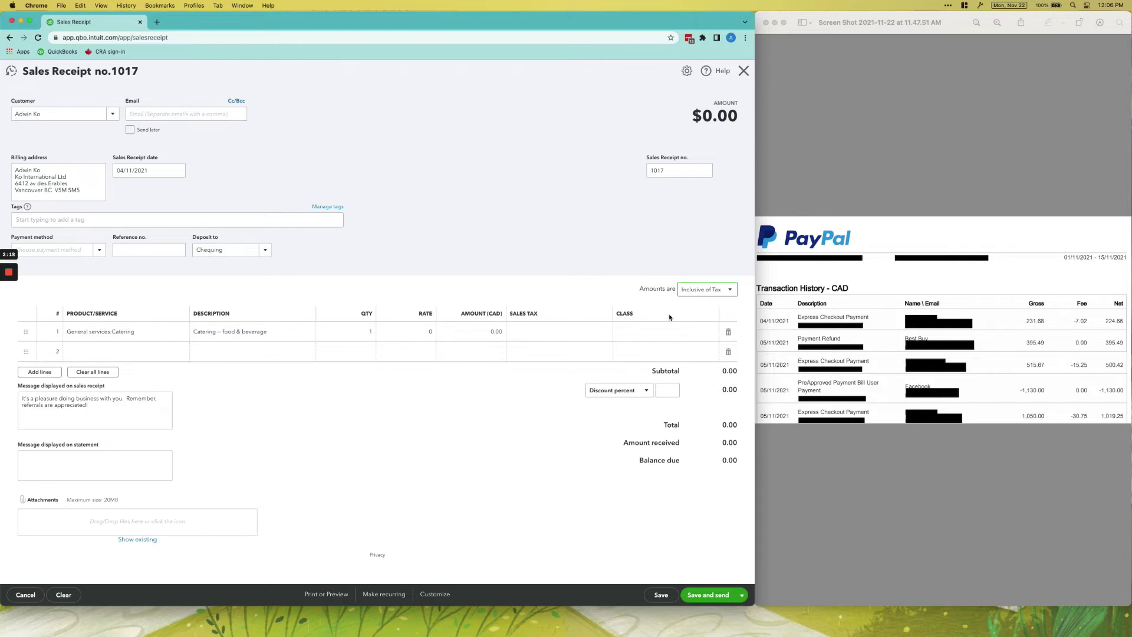
- Enter 231.68 as the Catering amount with HST ON sales tax
{"action": "left_click", "coordinate": [467, 331]}
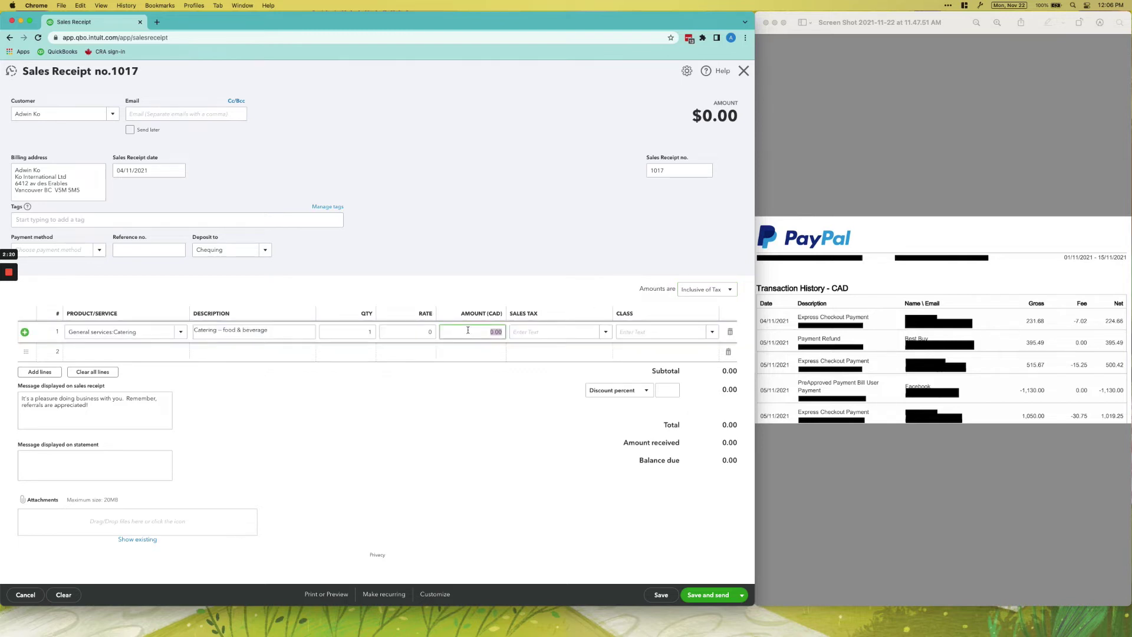
{"action": "type", "text": "231.68"}
{"action": "key", "text": "Tab"}
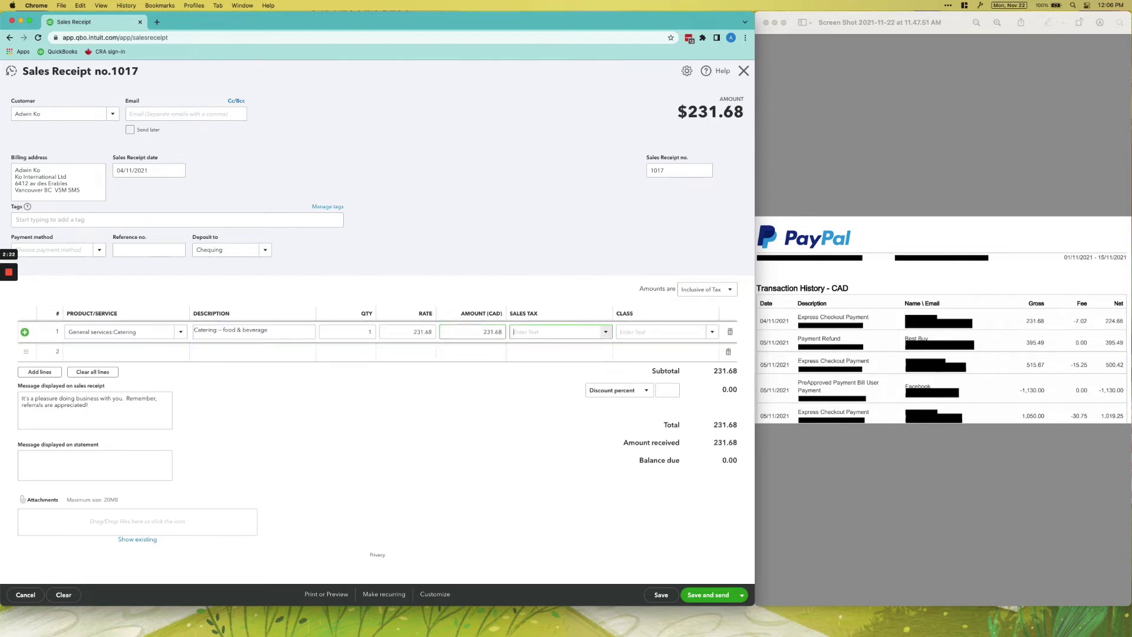
{"action": "left_click", "coordinate": [603, 332]}
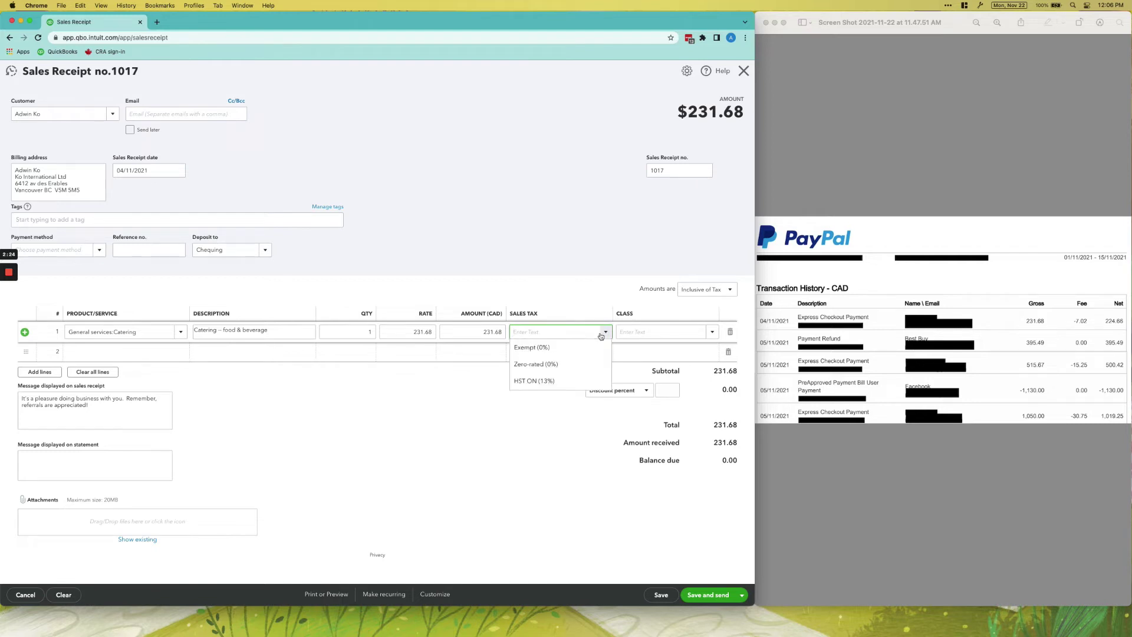
{"action": "left_click", "coordinate": [590, 383]}
- Add a second line with the Bank Fees item at -7.02
{"action": "left_click", "coordinate": [146, 350]}
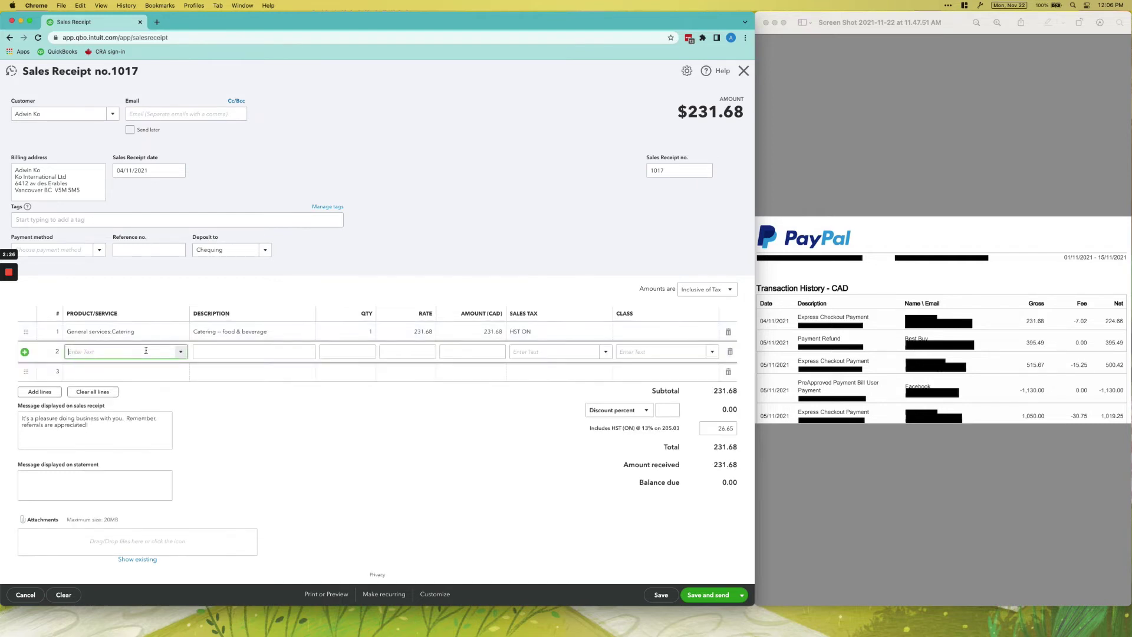
{"action": "type", "text": "bank"}
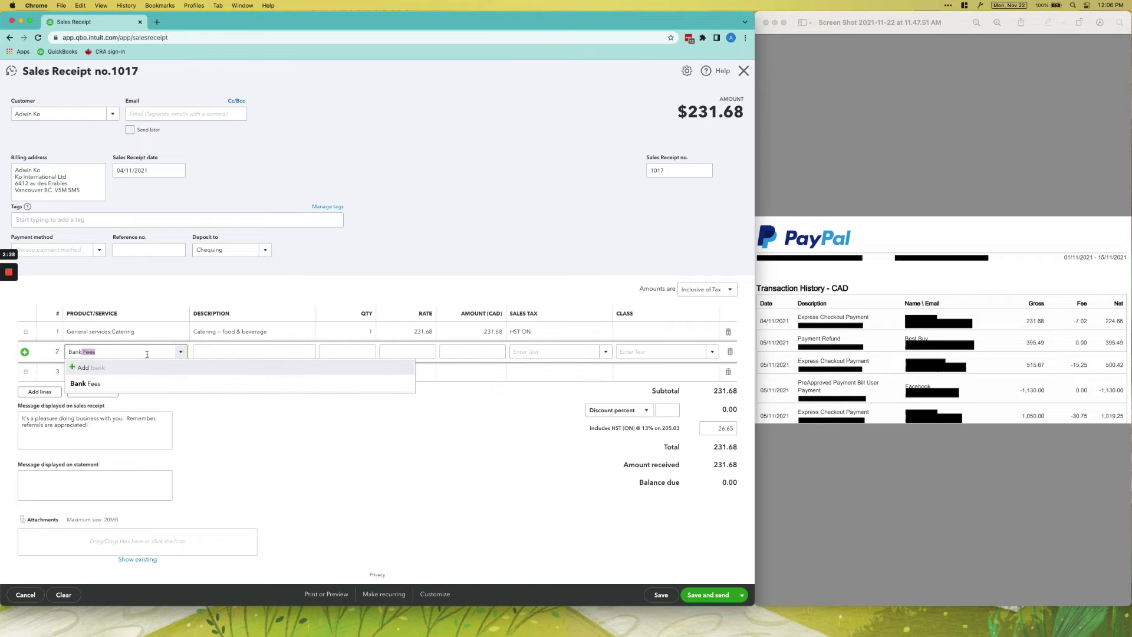
{"action": "key", "text": "Tab"}
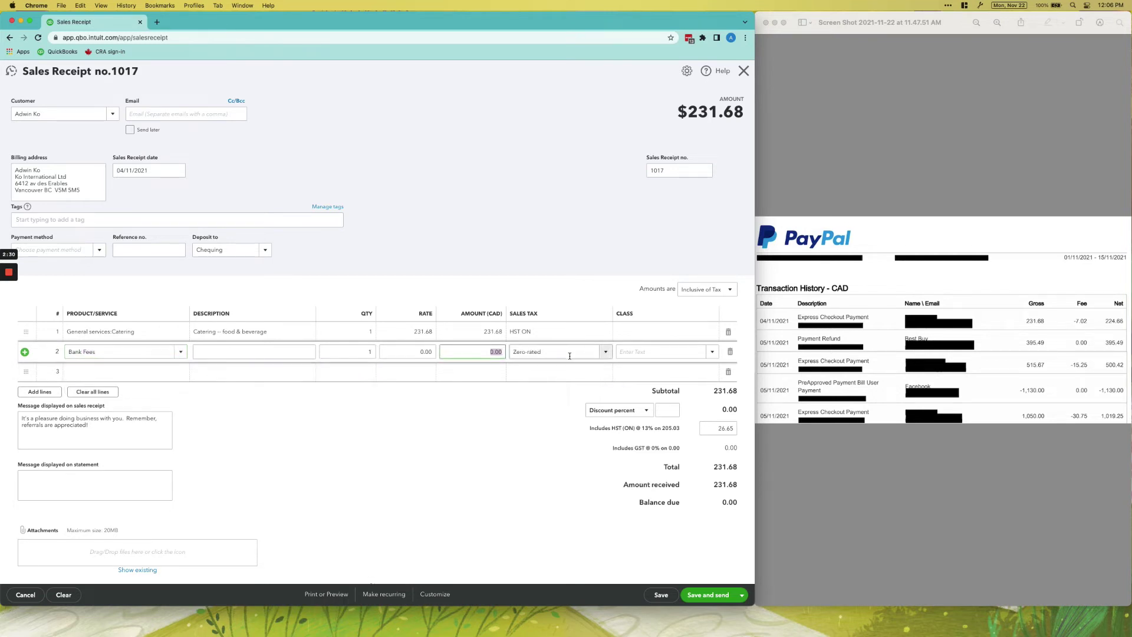
{"action": "key", "text": "BackSpace"}
{"action": "type", "text": "-7.02"}
{"action": "key", "text": "Tab"}
- Check the amount received against the PayPal history, deposit to PayPal, then save and close
{"action": "left_click", "coordinate": [1090, 324]}
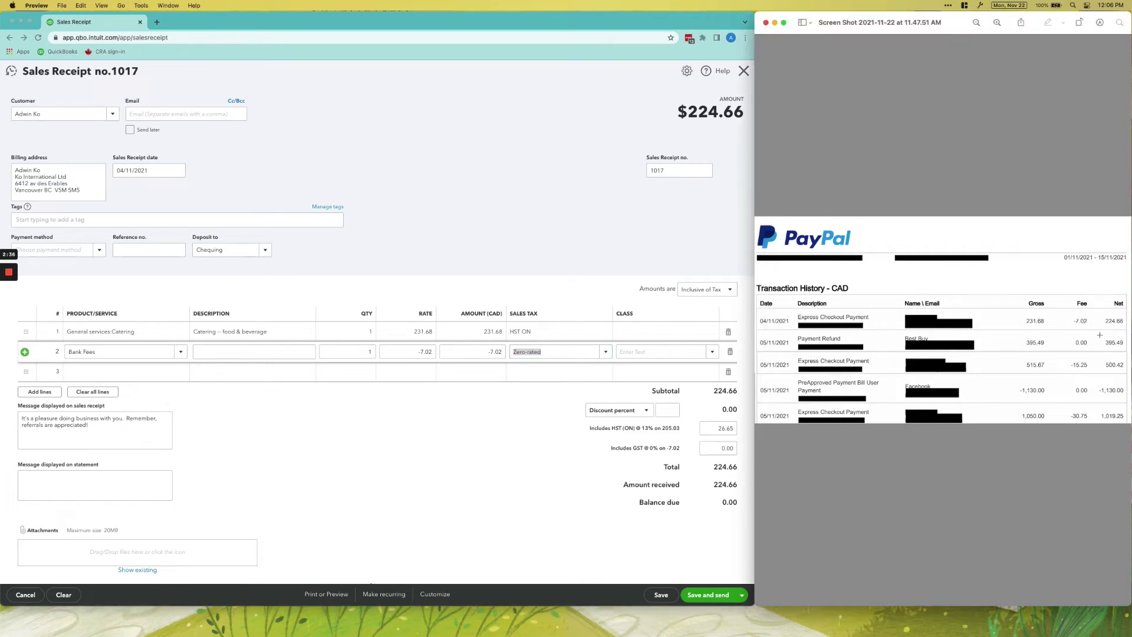
{"action": "left_click", "coordinate": [582, 221]}
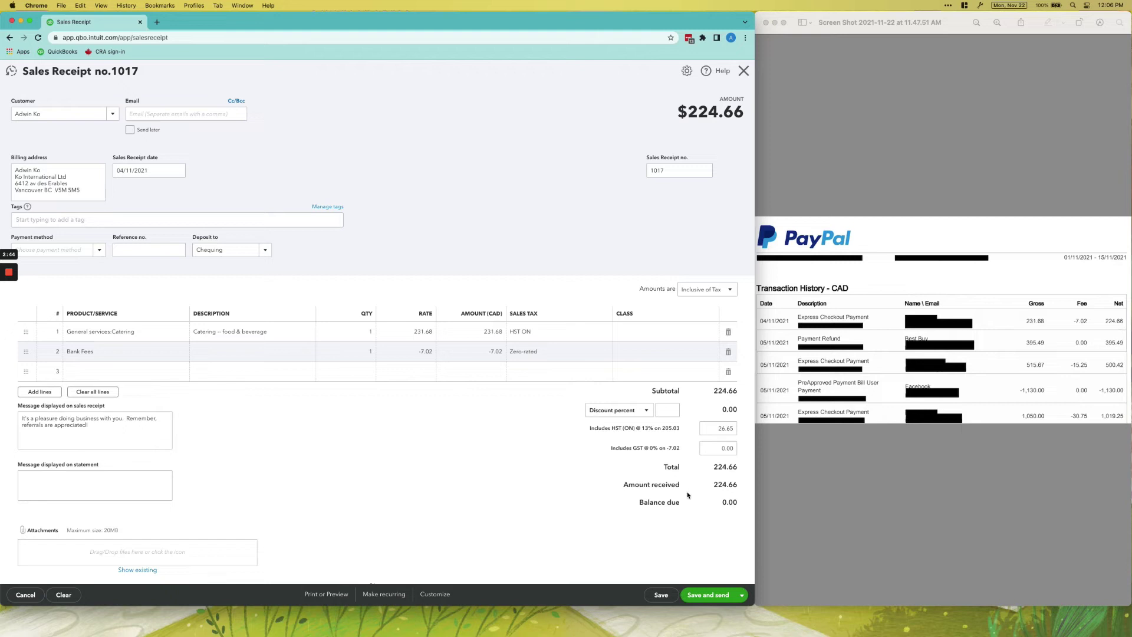
{"action": "left_click_drag", "start_coordinate": [710, 487], "coordinate": [730, 501]}
{"action": "left_click", "coordinate": [724, 488]}
{"action": "left_click", "coordinate": [264, 250]}
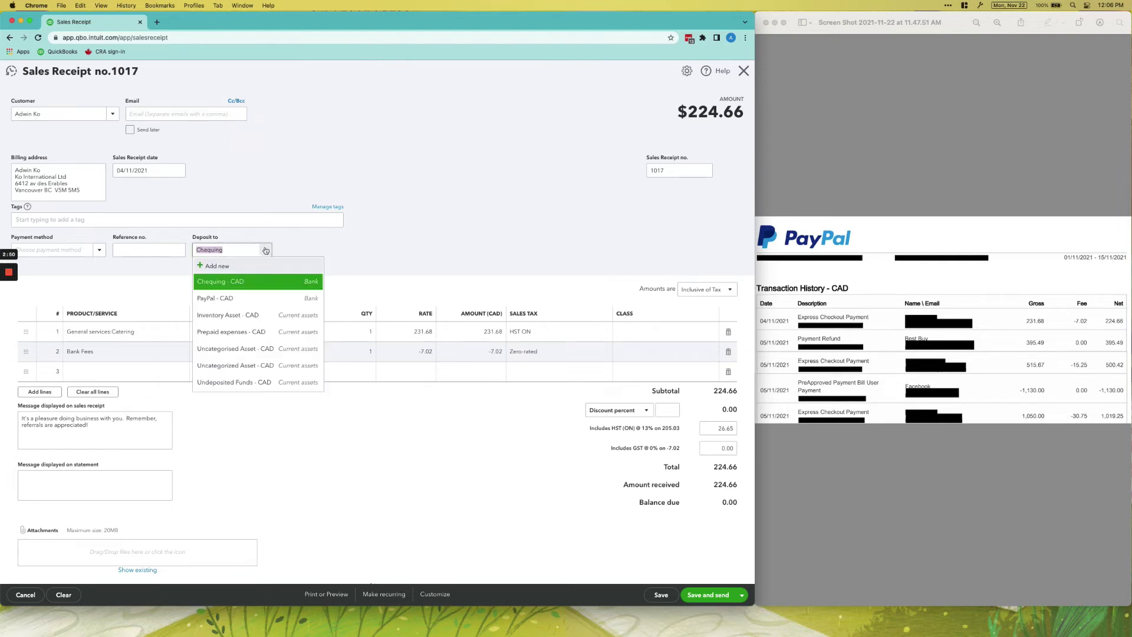
{"action": "left_click", "coordinate": [264, 298]}
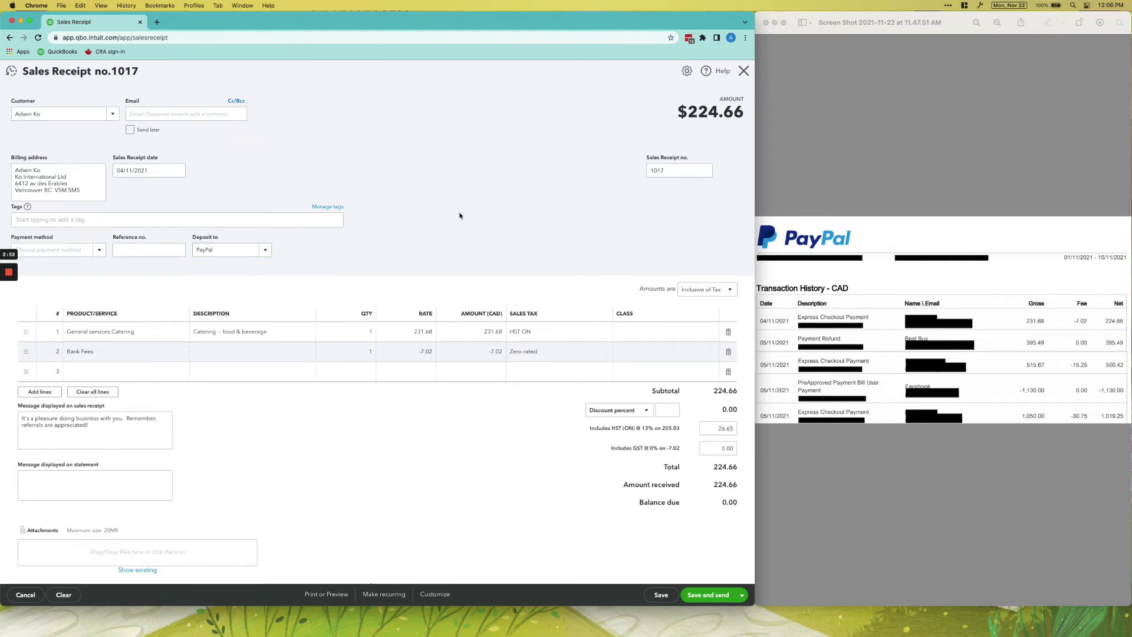
{"action": "left_click", "coordinate": [742, 594]}
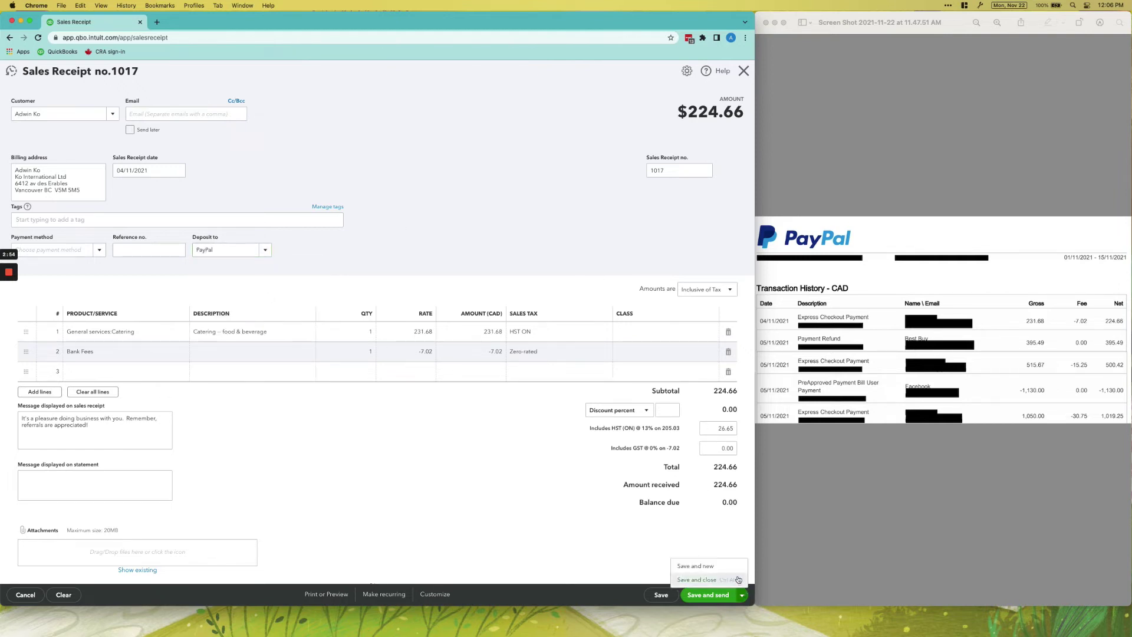
{"action": "left_click", "coordinate": [740, 581]}
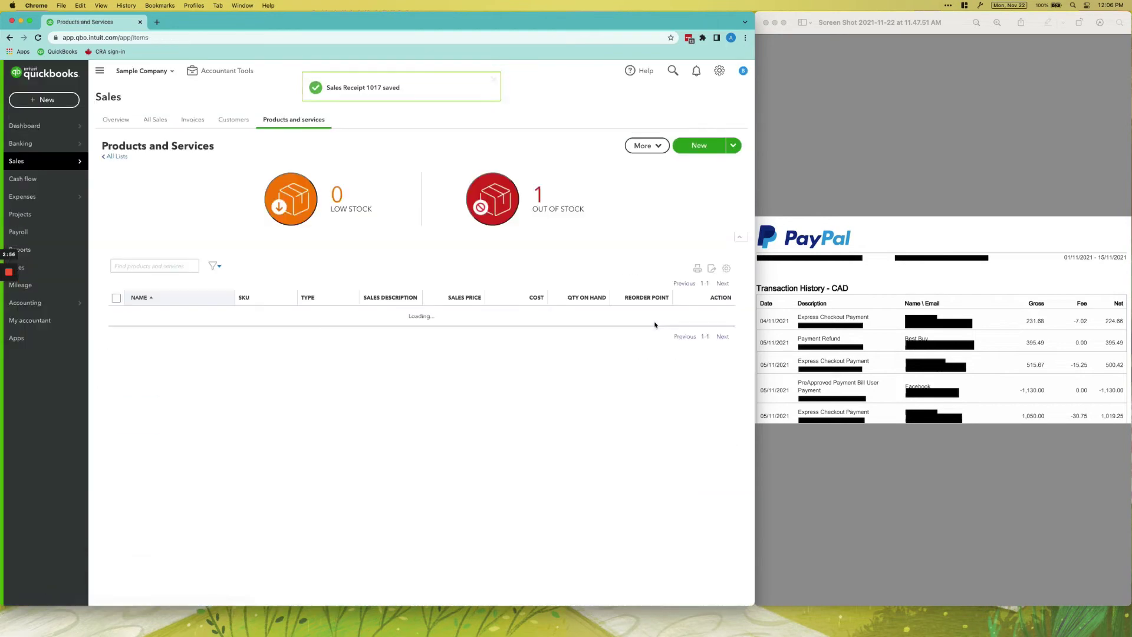
- View the PayPal account history register showing the $224.66 deposit from receipt 1017
{"action": "left_click", "coordinate": [37, 304]}
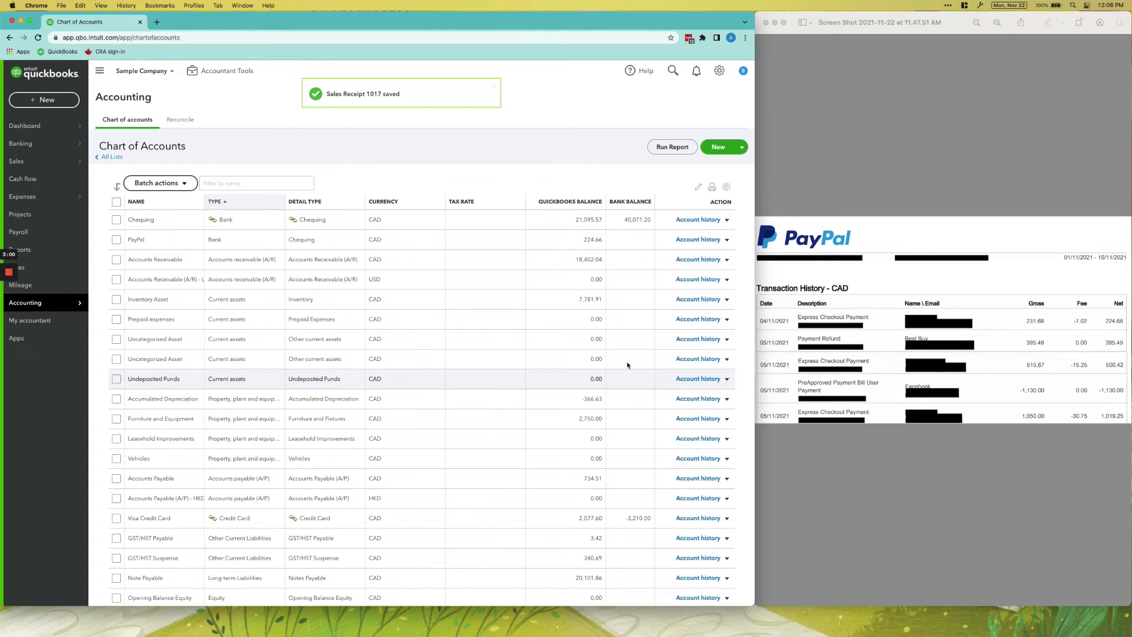
{"action": "left_click", "coordinate": [698, 239]}
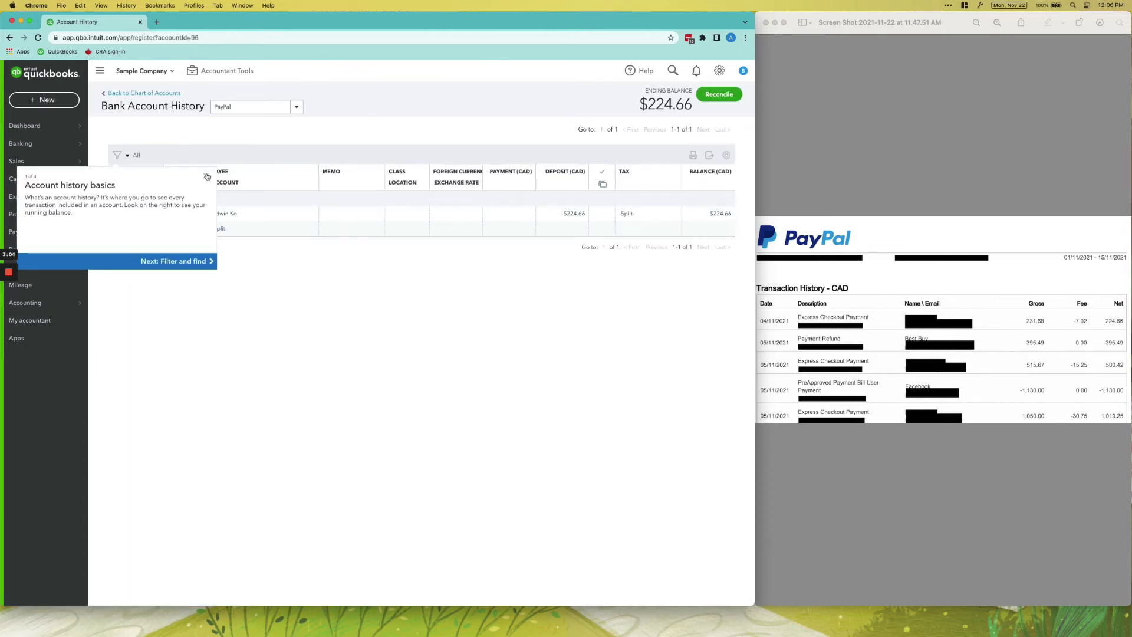
{"action": "left_click", "coordinate": [207, 177]}
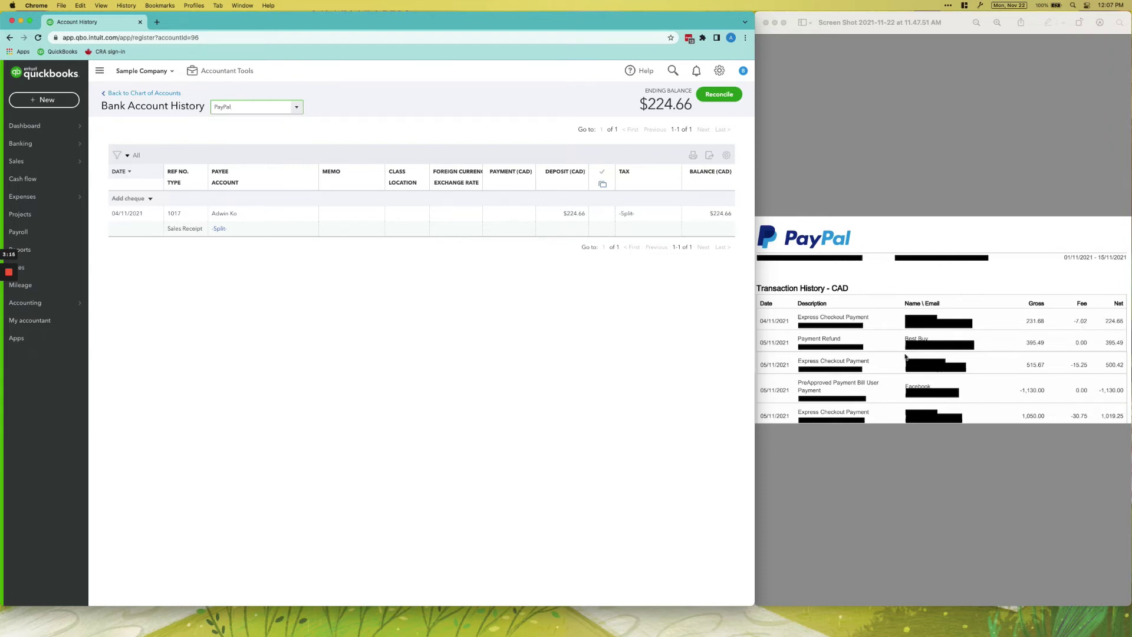
{"action": "left_click", "coordinate": [68, 105]}
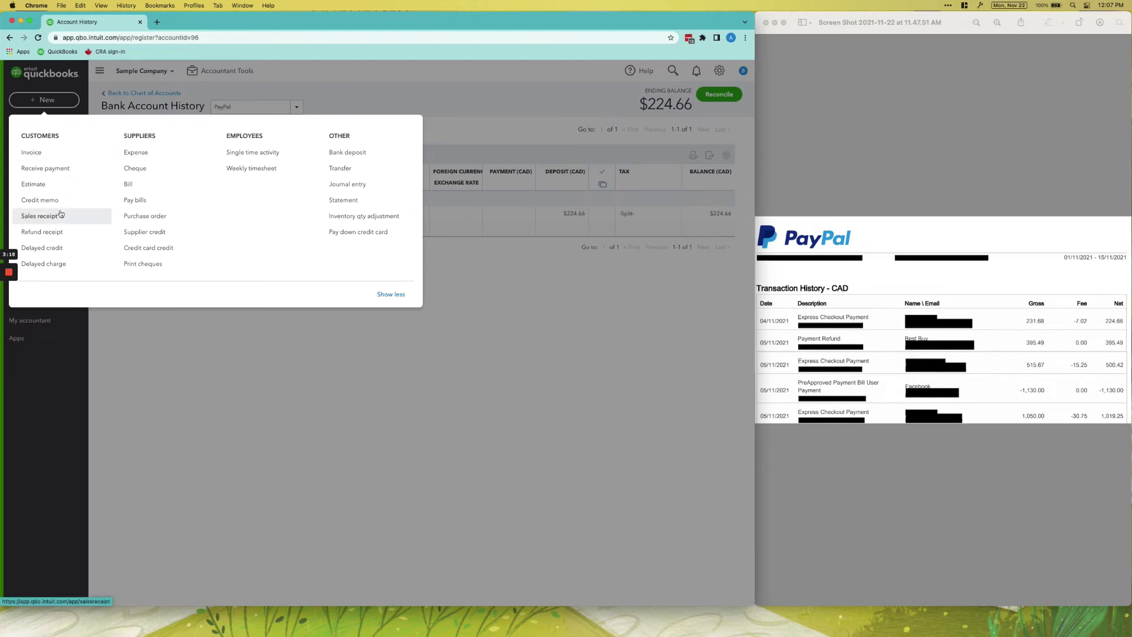
- Start a new sales receipt dated 05/11/2021 for the consulting-company customer
{"action": "left_click", "coordinate": [39, 216]}
{"action": "left_click", "coordinate": [863, 361]}
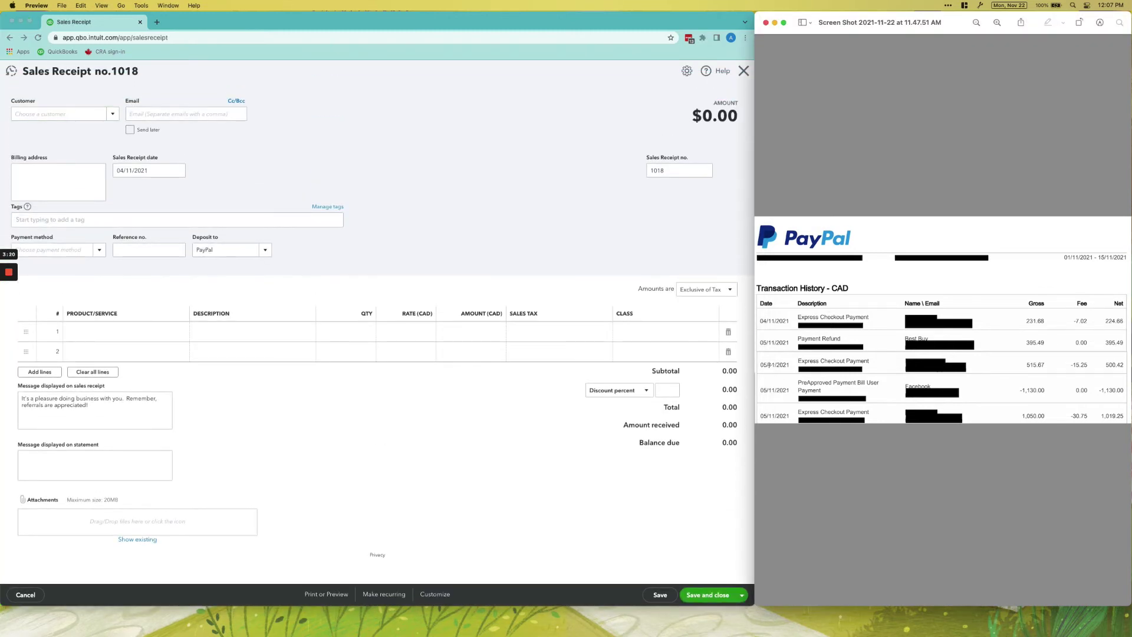
{"action": "left_click", "coordinate": [178, 172]}
{"action": "left_click", "coordinate": [177, 170]}
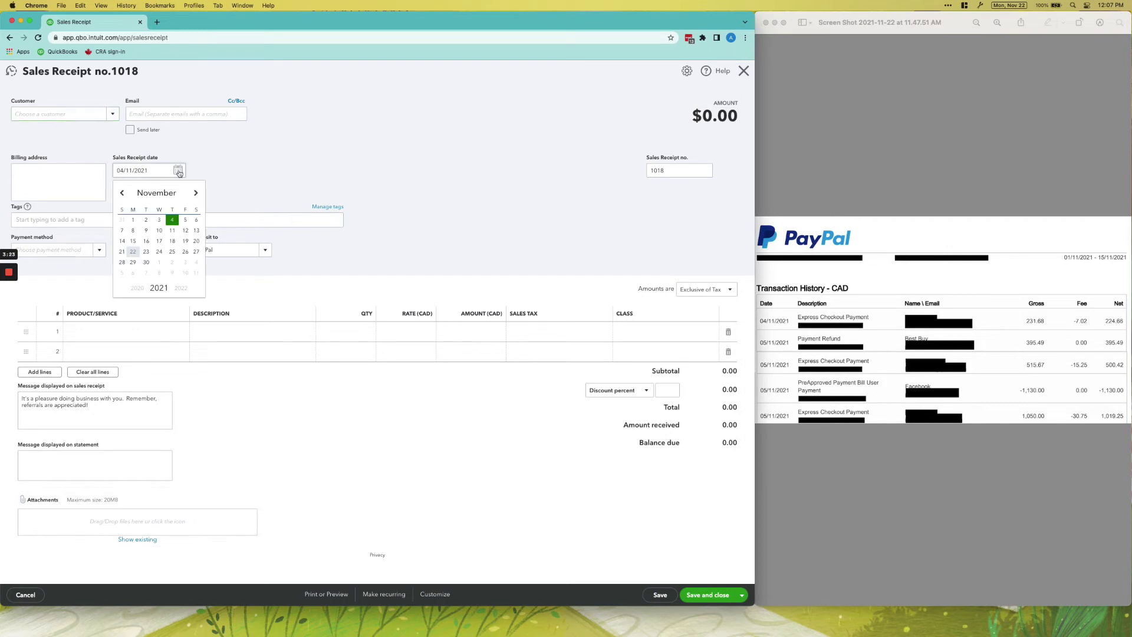
{"action": "left_click", "coordinate": [184, 221]}
{"action": "left_click", "coordinate": [112, 114]}
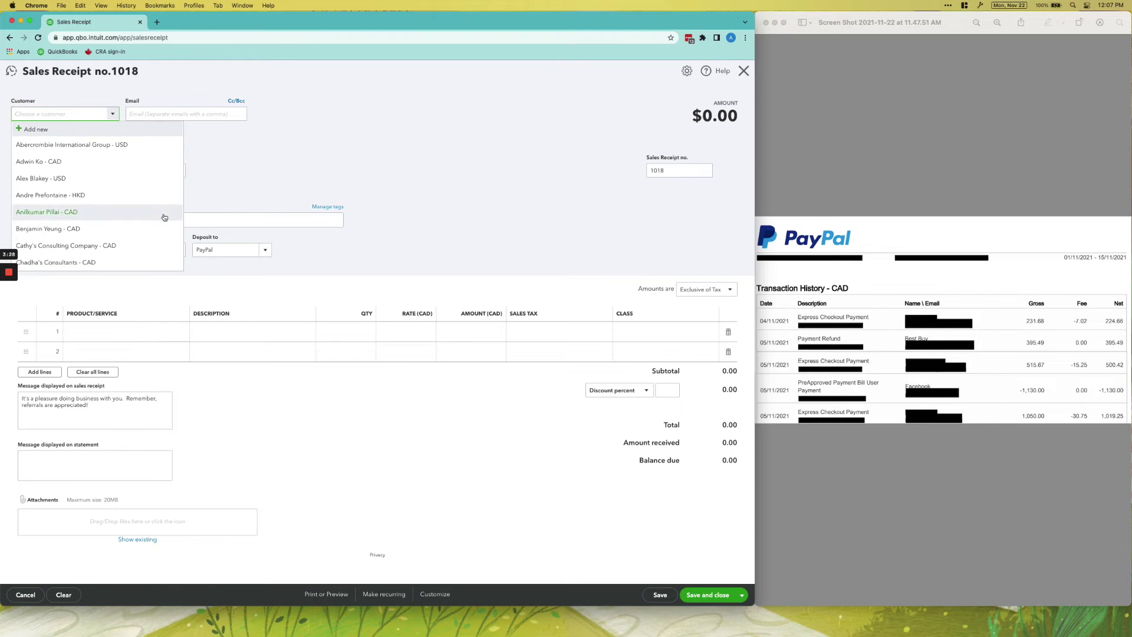
{"action": "scroll", "coordinate": [164, 221], "scroll_direction": "down", "scroll_amount": 2}
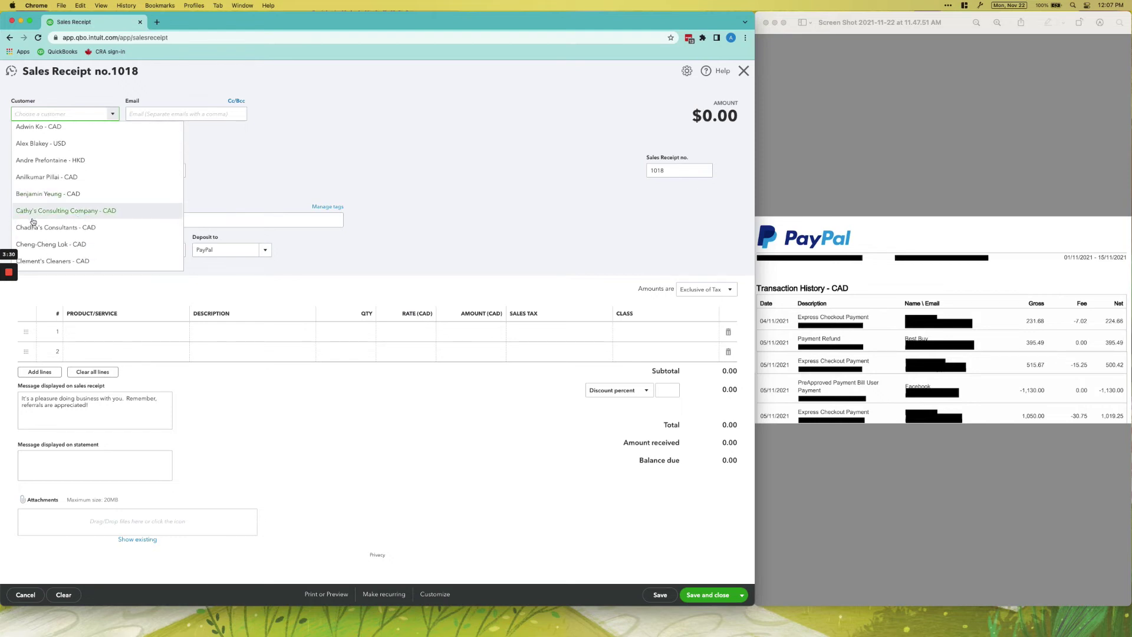
{"action": "left_click", "coordinate": [65, 216]}
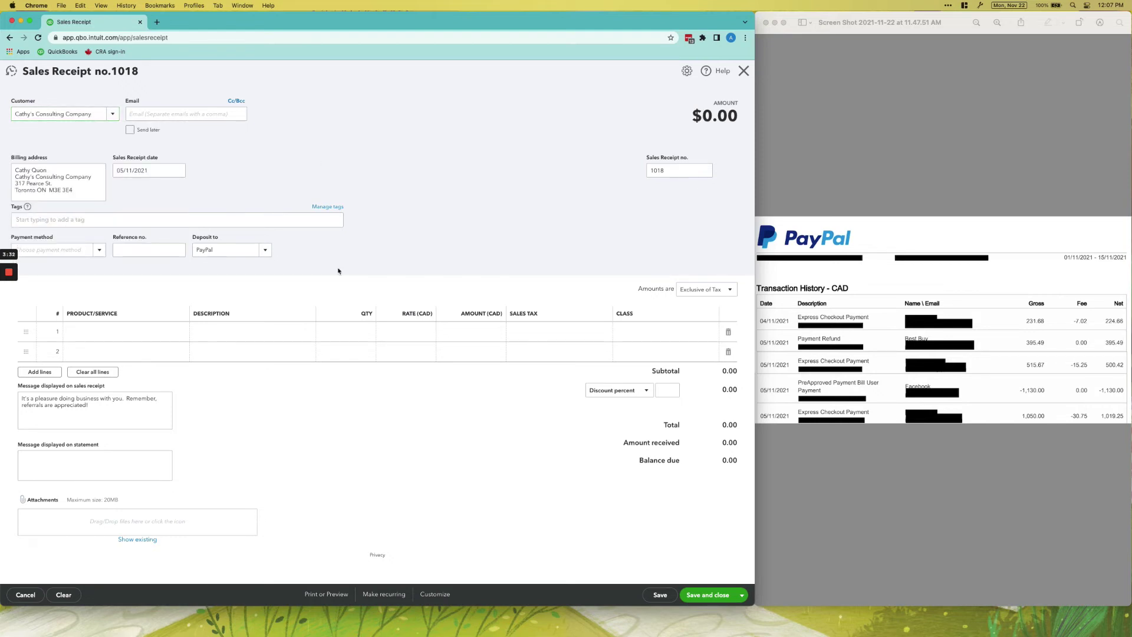
- Put Employee Celebration on the first line with amounts Inclusive of Tax
{"action": "left_click", "coordinate": [131, 331]}
{"action": "left_click", "coordinate": [181, 331]}
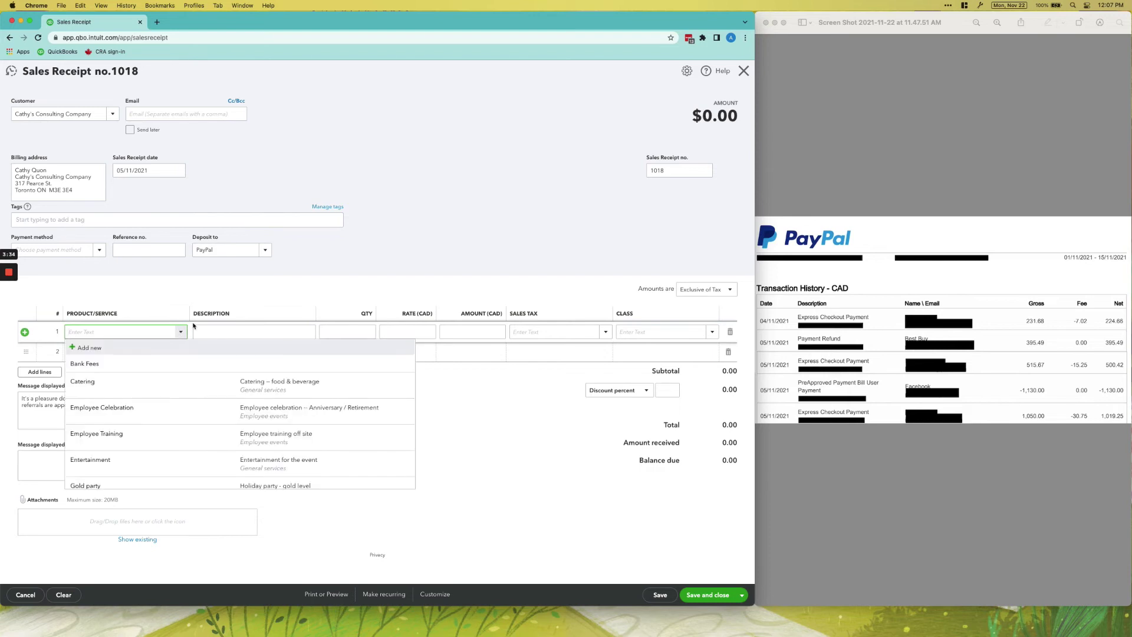
{"action": "left_click", "coordinate": [298, 407]}
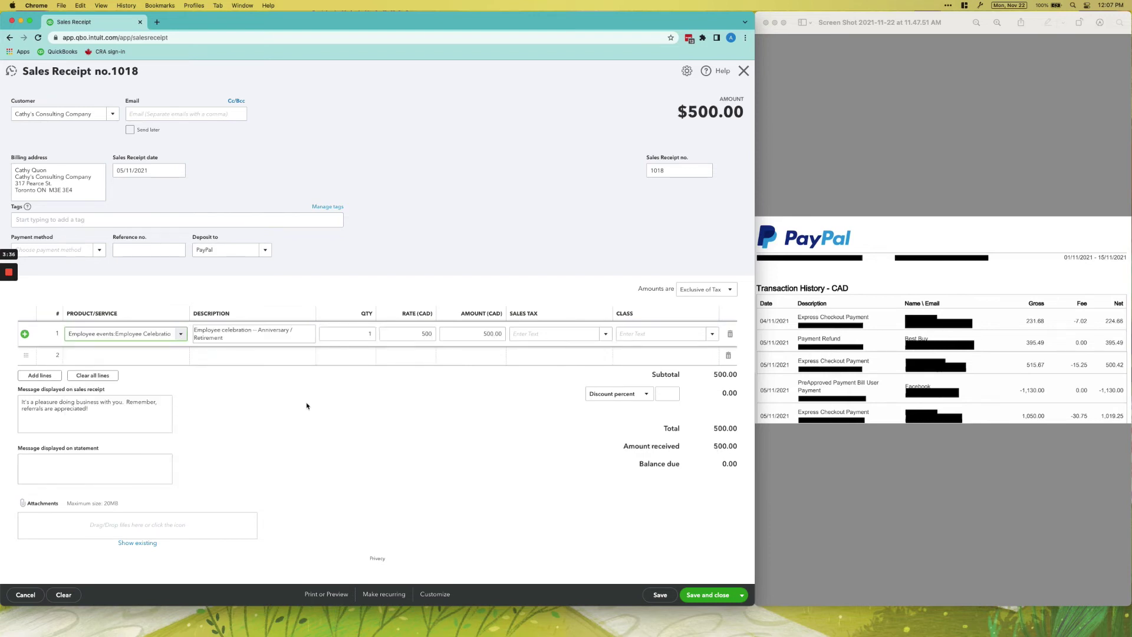
{"action": "left_click", "coordinate": [485, 335]}
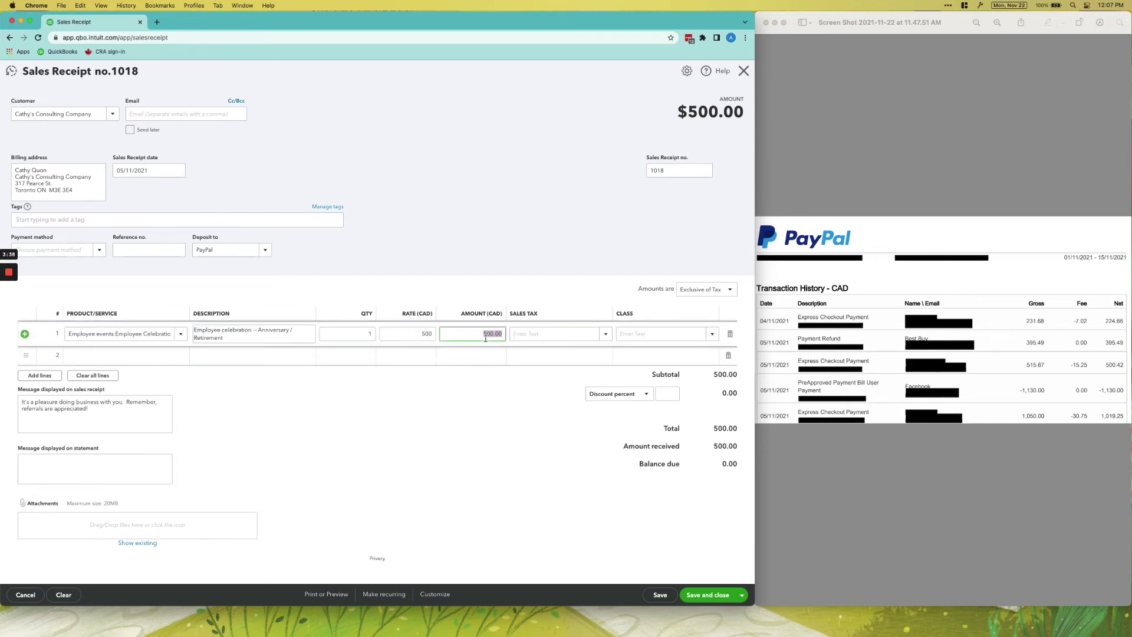
{"action": "left_click", "coordinate": [705, 288]}
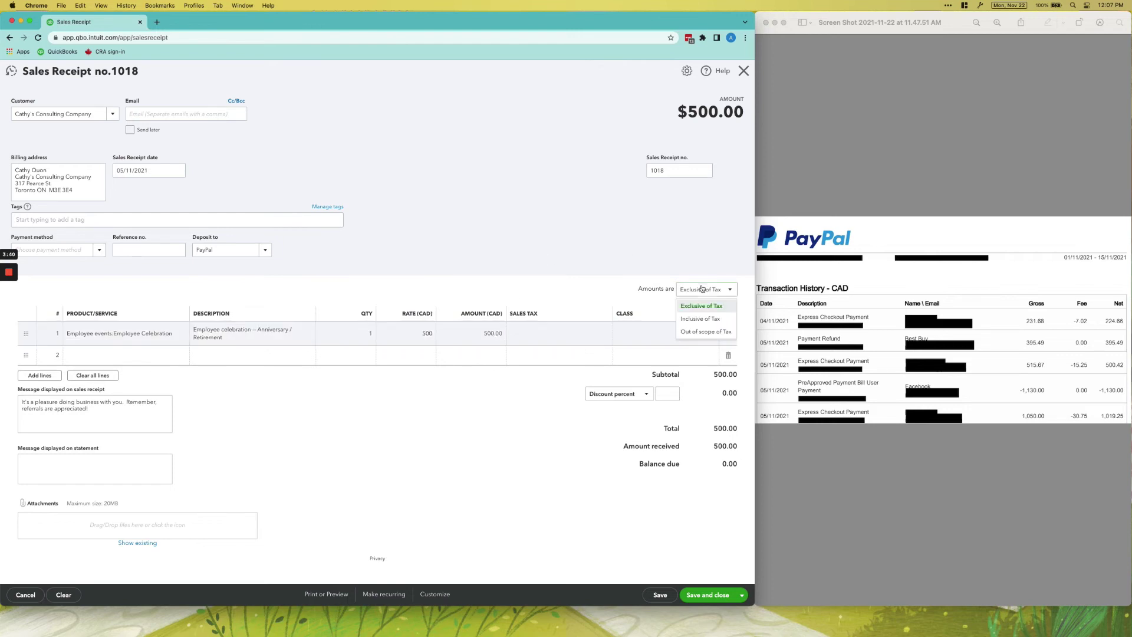
{"action": "left_click", "coordinate": [714, 321]}
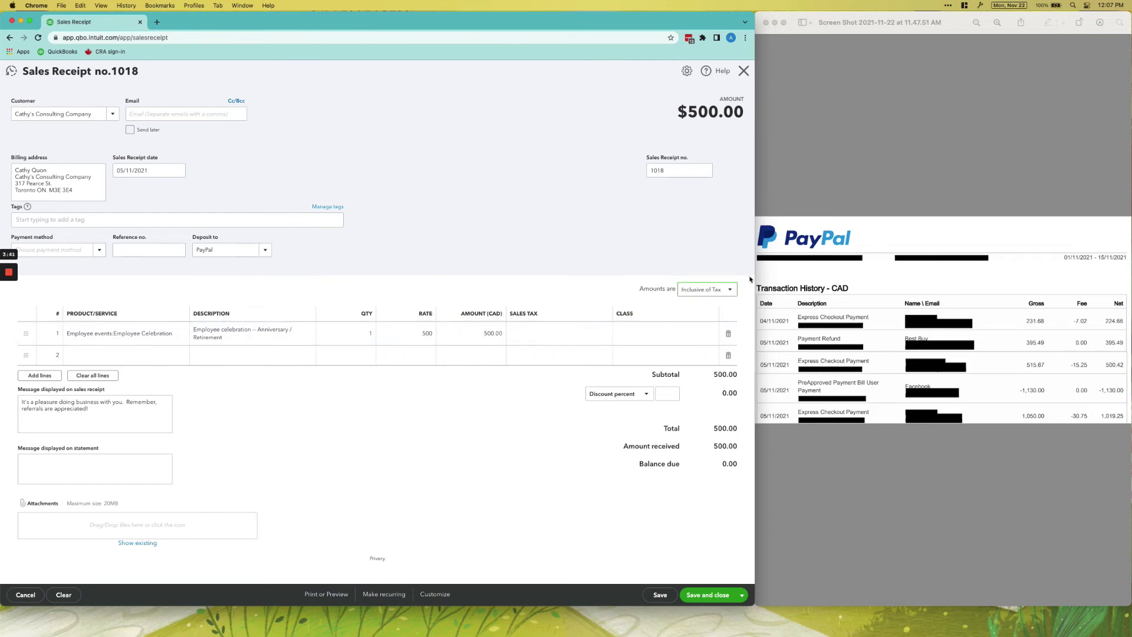
- Enter 515.67 as the line amount with HST ON sales tax
{"action": "left_click", "coordinate": [495, 335]}
{"action": "type", "text": "515.67"}
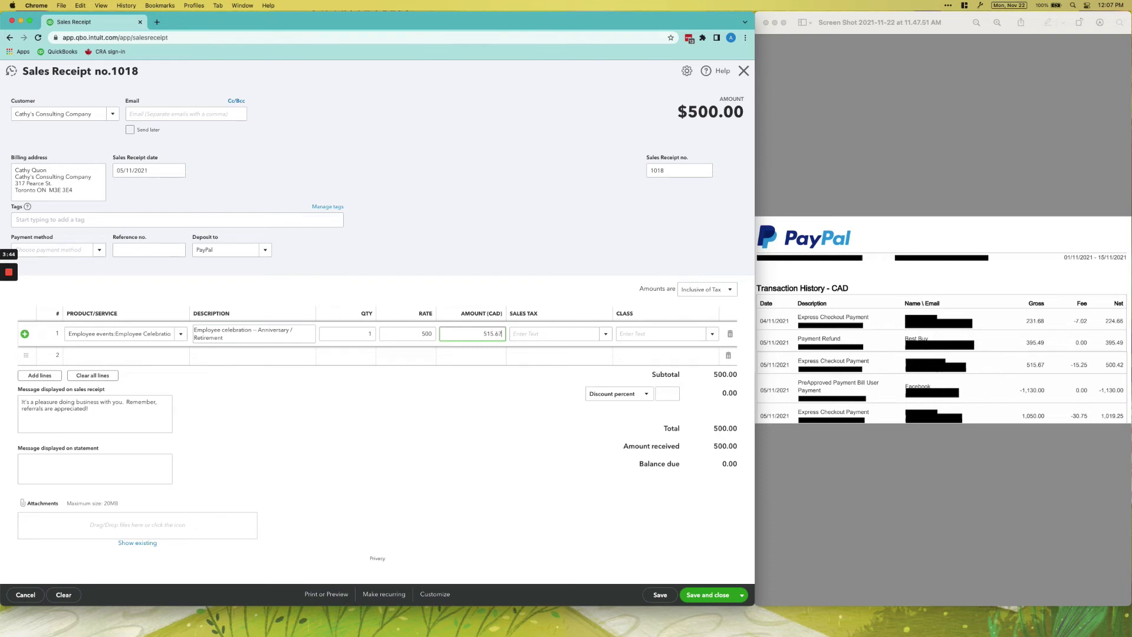
{"action": "key", "text": "Tab"}
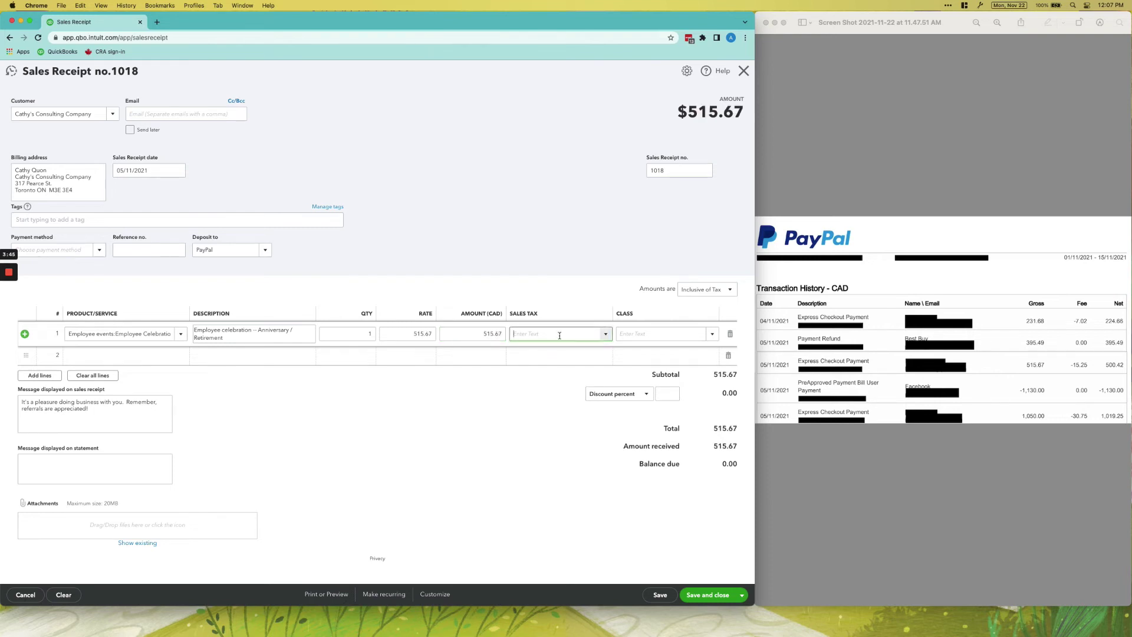
{"action": "left_click", "coordinate": [605, 333]}
{"action": "left_click", "coordinate": [543, 363]}
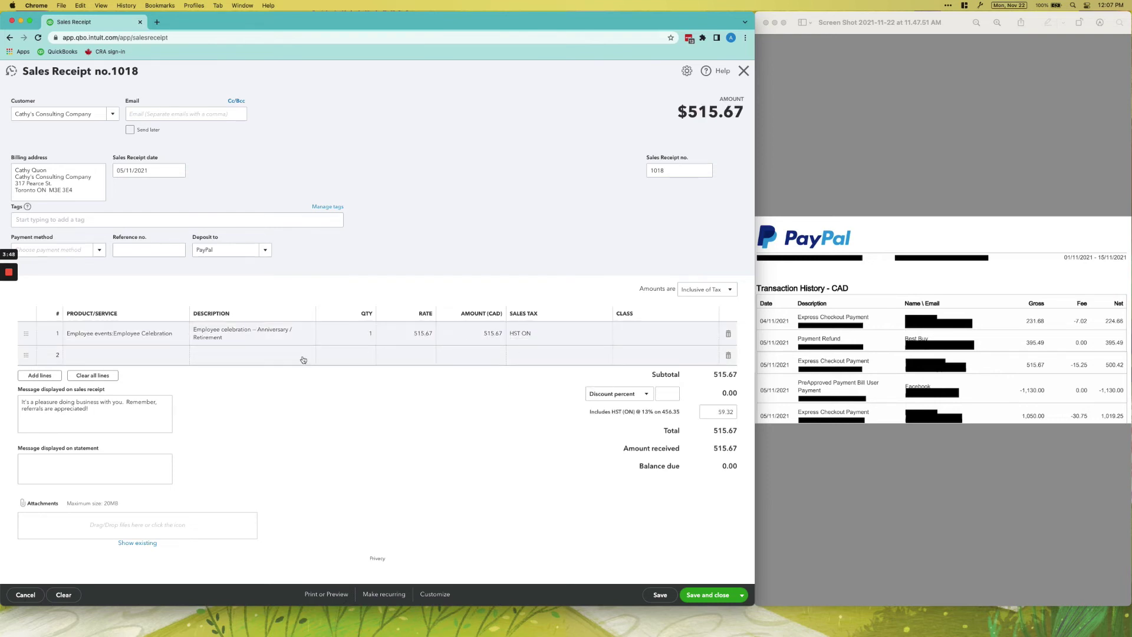
- Add a -15.25 Bank Fees line to receipt 1018 and save it
{"action": "left_click", "coordinate": [147, 355]}
{"action": "type", "text": "Bank Fees"}
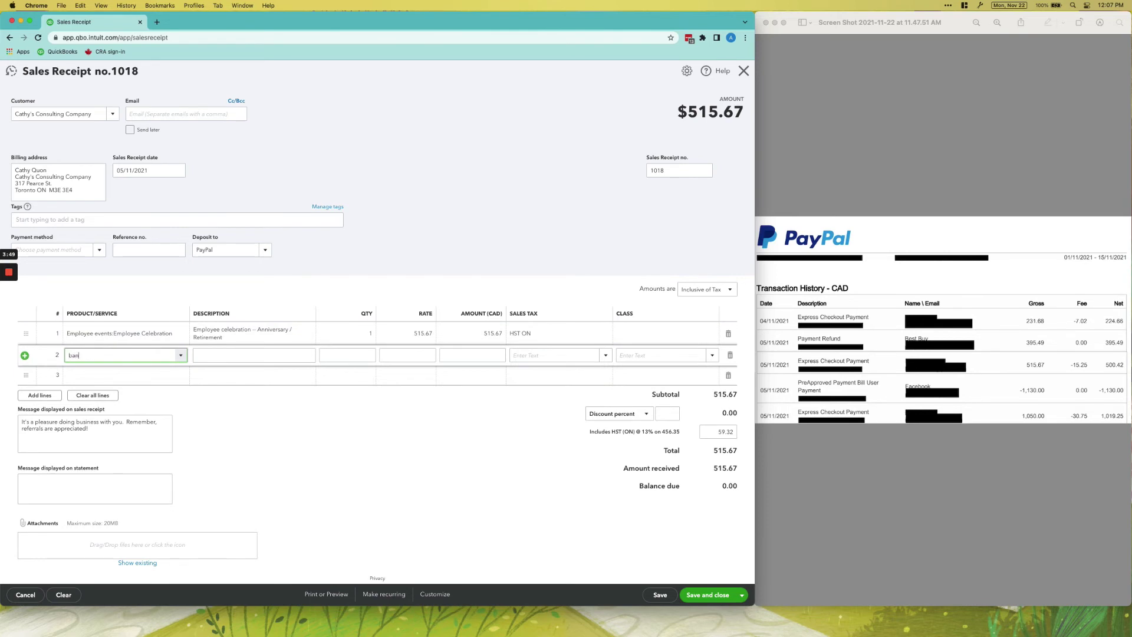
{"action": "left_click", "coordinate": [165, 385]}
{"action": "left_click", "coordinate": [478, 355]}
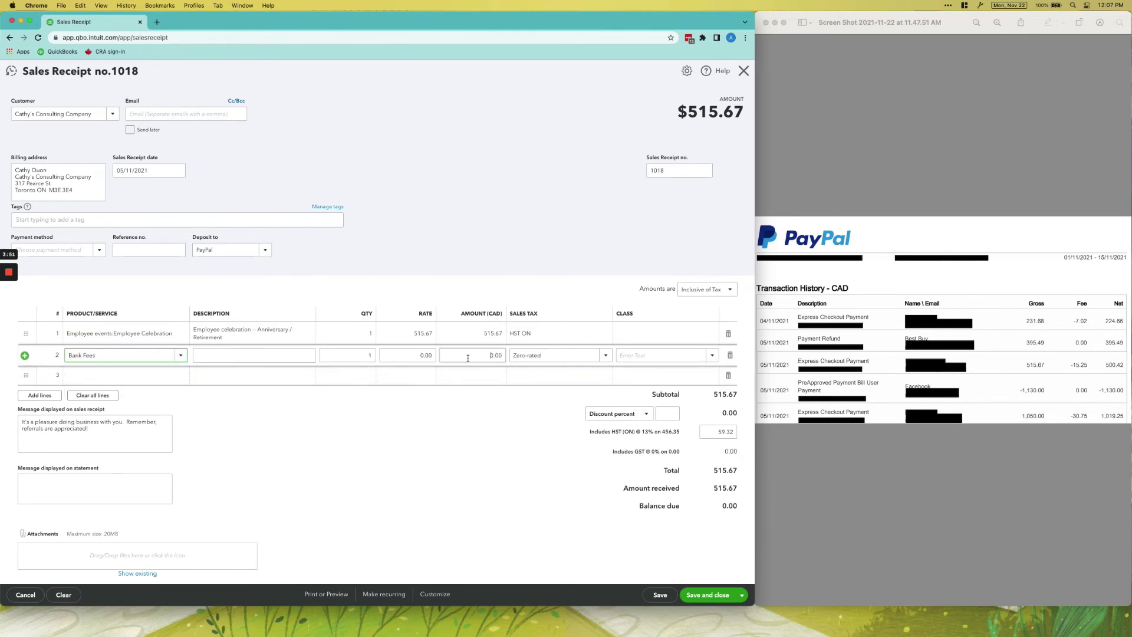
{"action": "type", "text": "-15.25"}
{"action": "key", "text": "Tab"}
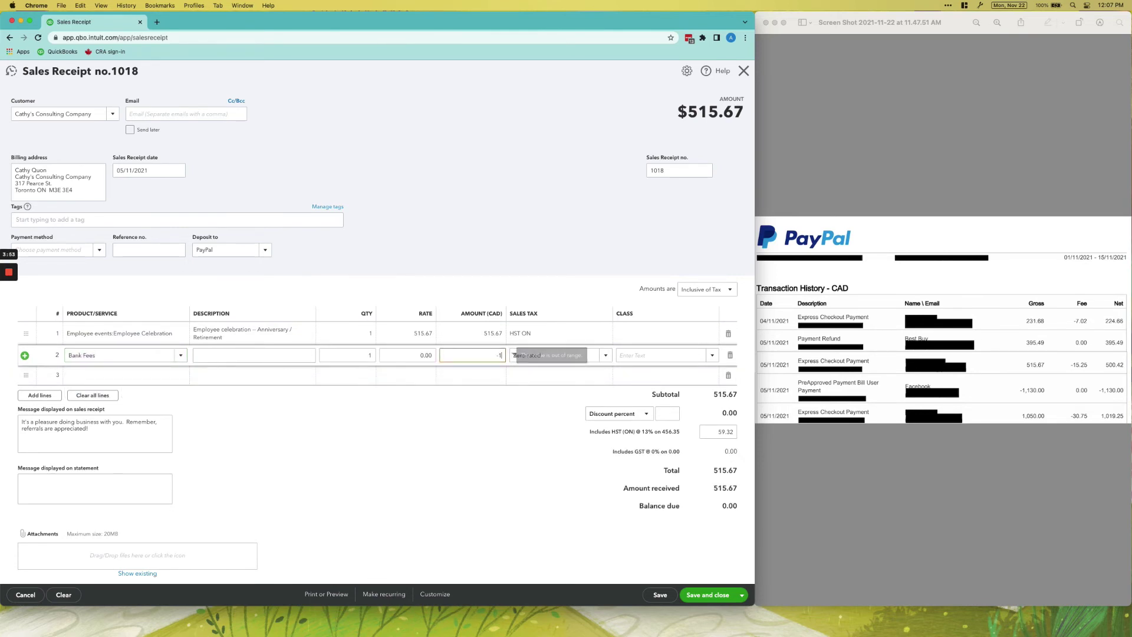
{"action": "left_click", "coordinate": [570, 503]}
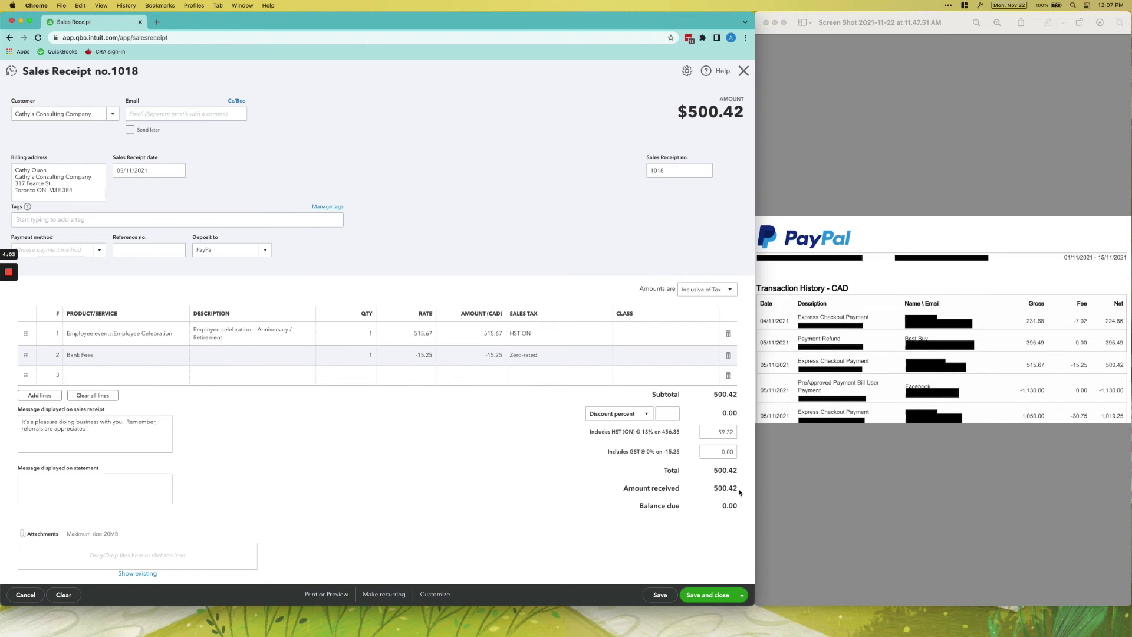
{"action": "left_click", "coordinate": [662, 590]}
- Review the PayPal register with deposits of $224.66 and $500.42 ending at $725.08
{"action": "left_click", "coordinate": [747, 76]}
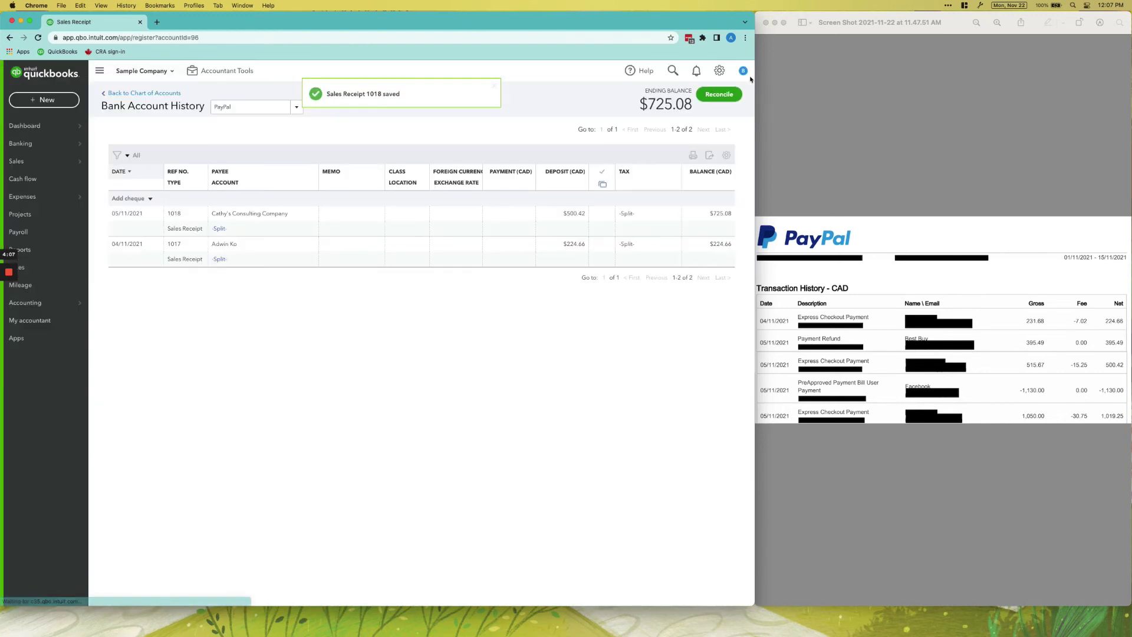